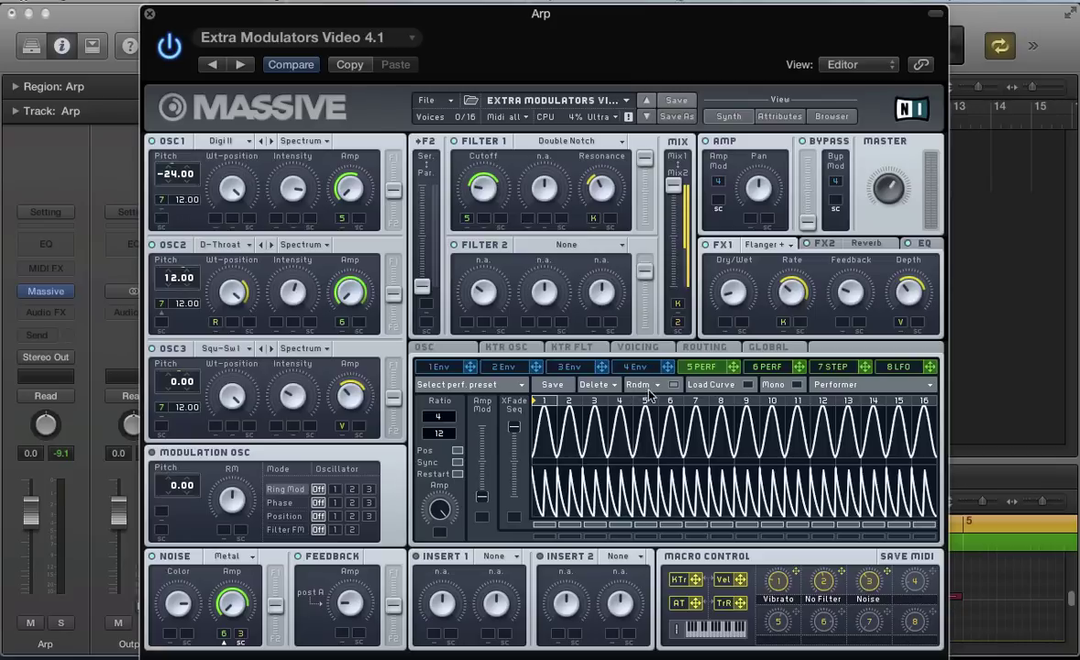
Review the finished patch's performer and stepper modulators and its FX1, FX2 and EQ sections
click(749, 365)
click(829, 366)
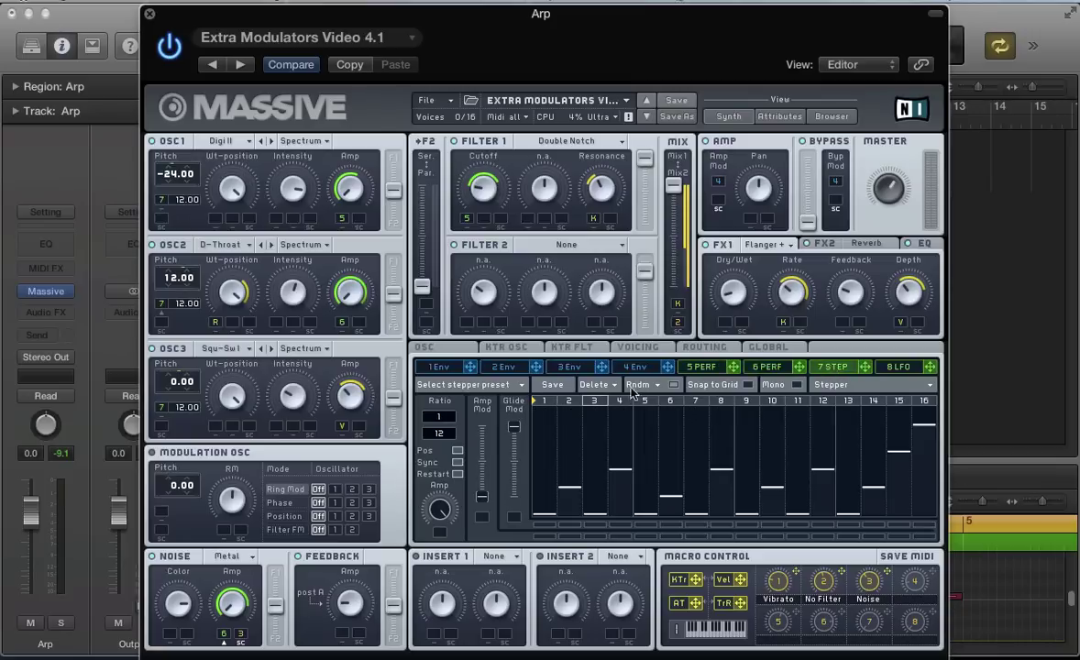
click(709, 368)
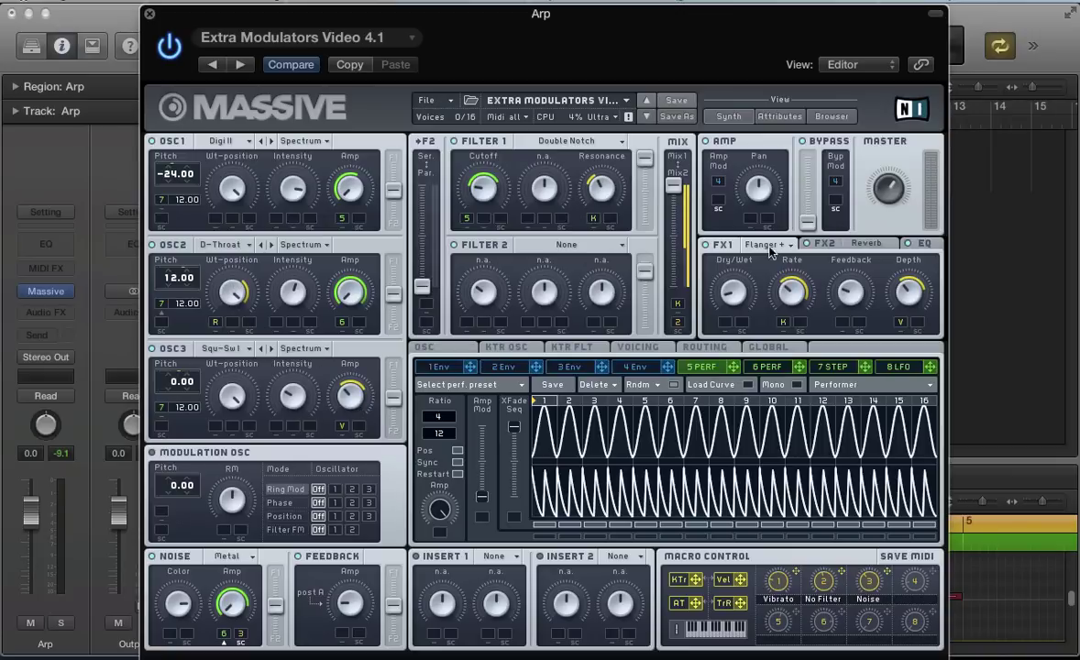
click(824, 243)
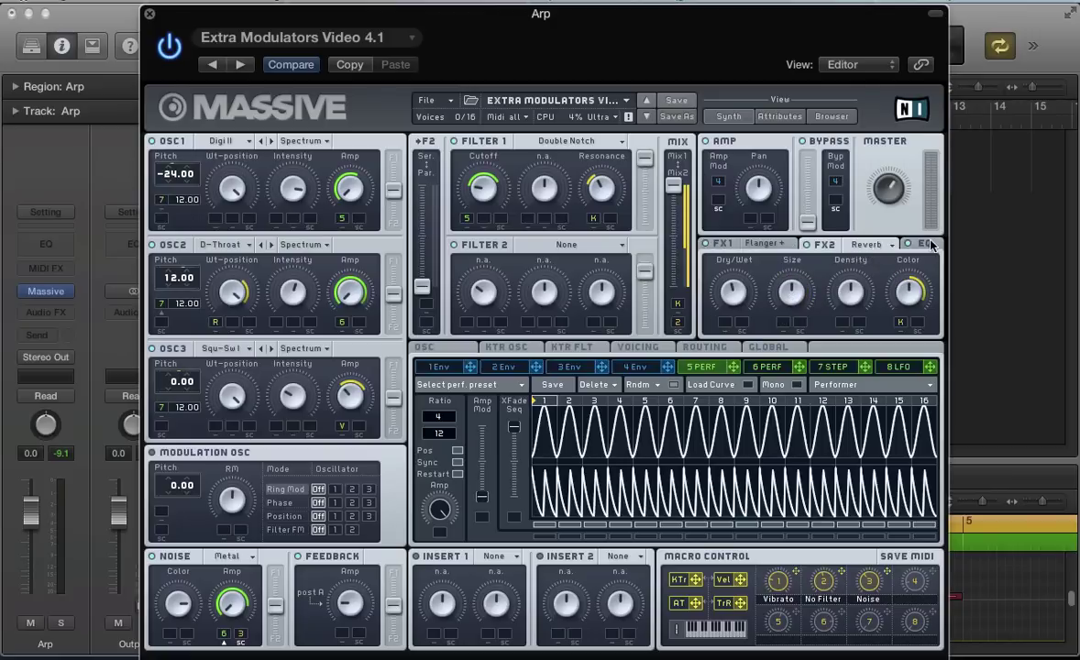
click(923, 244)
click(720, 244)
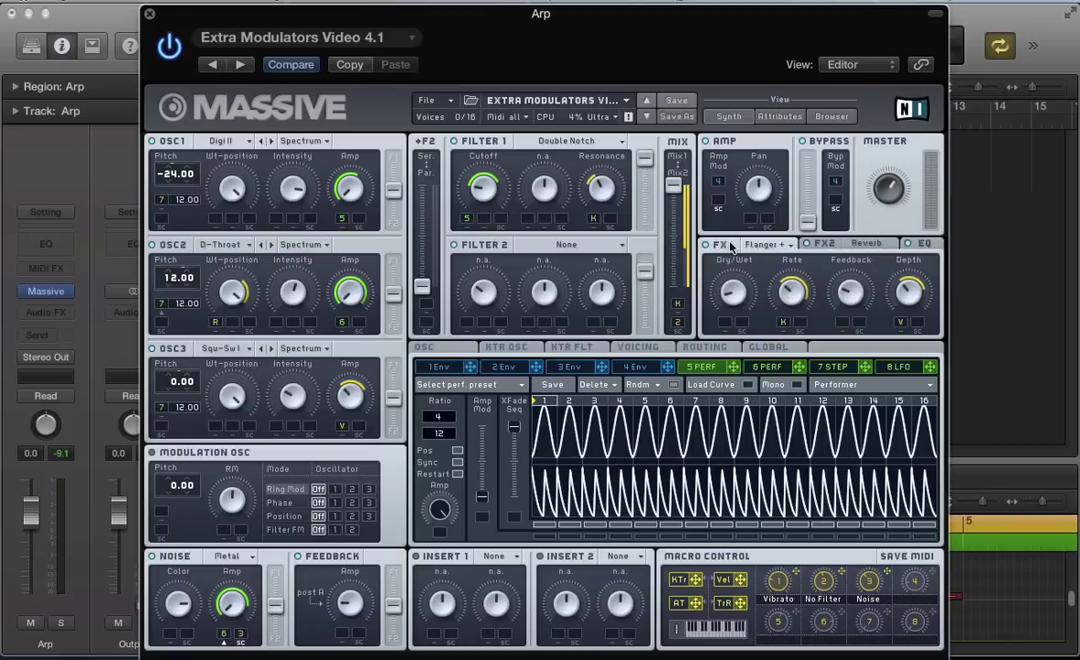
Create a new sound and set oscillator 1 to the Digi Cook II wavetable at pitch -24.00 with adjusted intensity
click(427, 100)
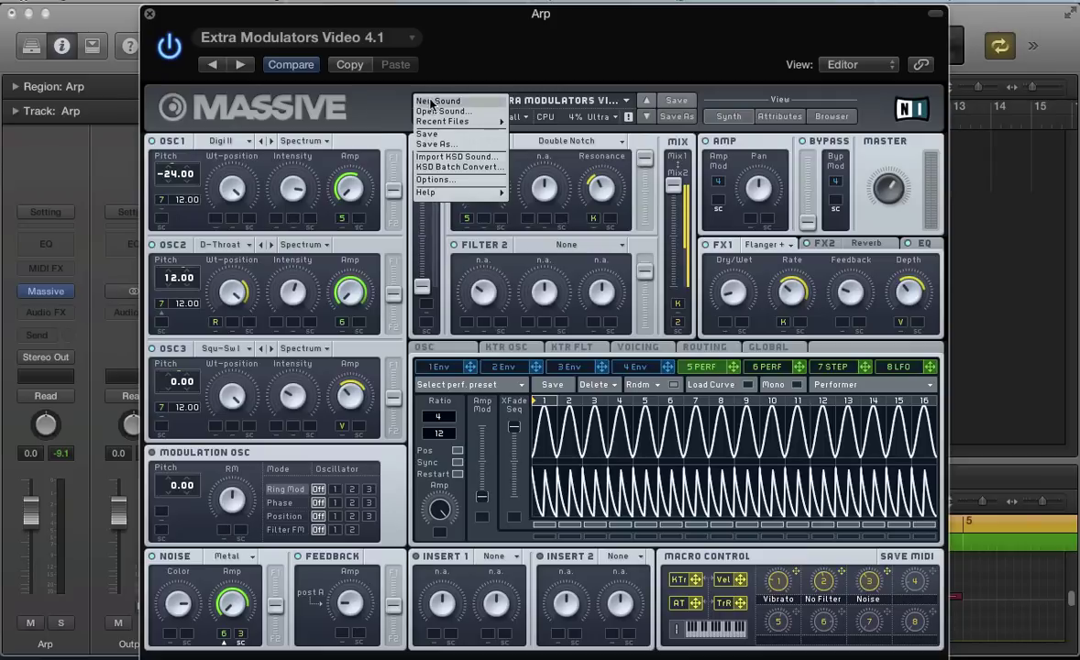
click(432, 101)
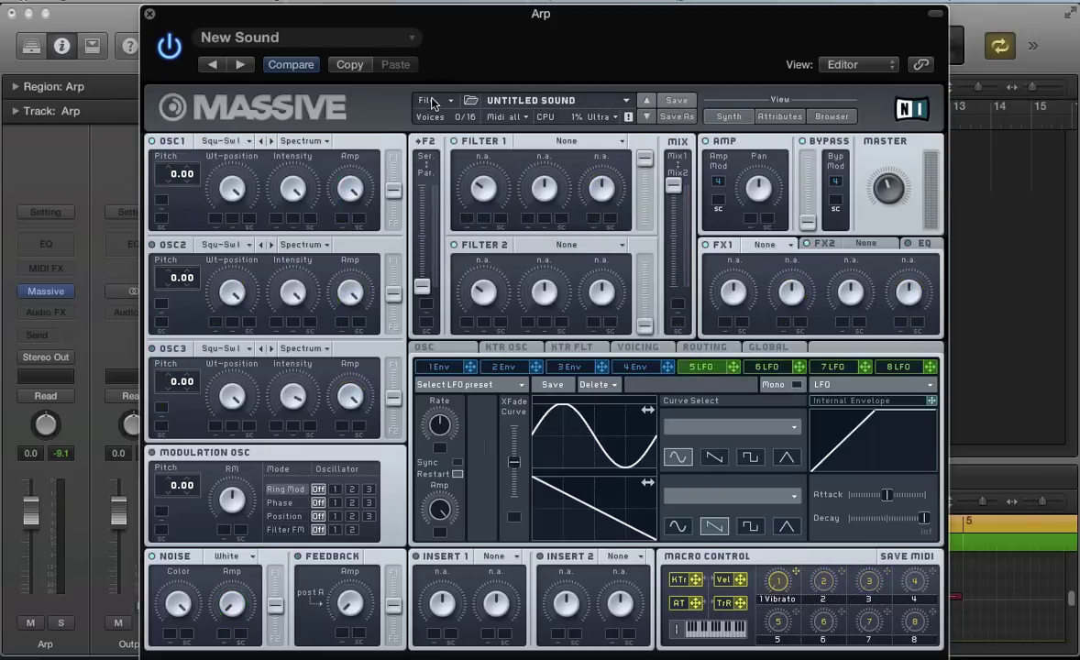
click(226, 145)
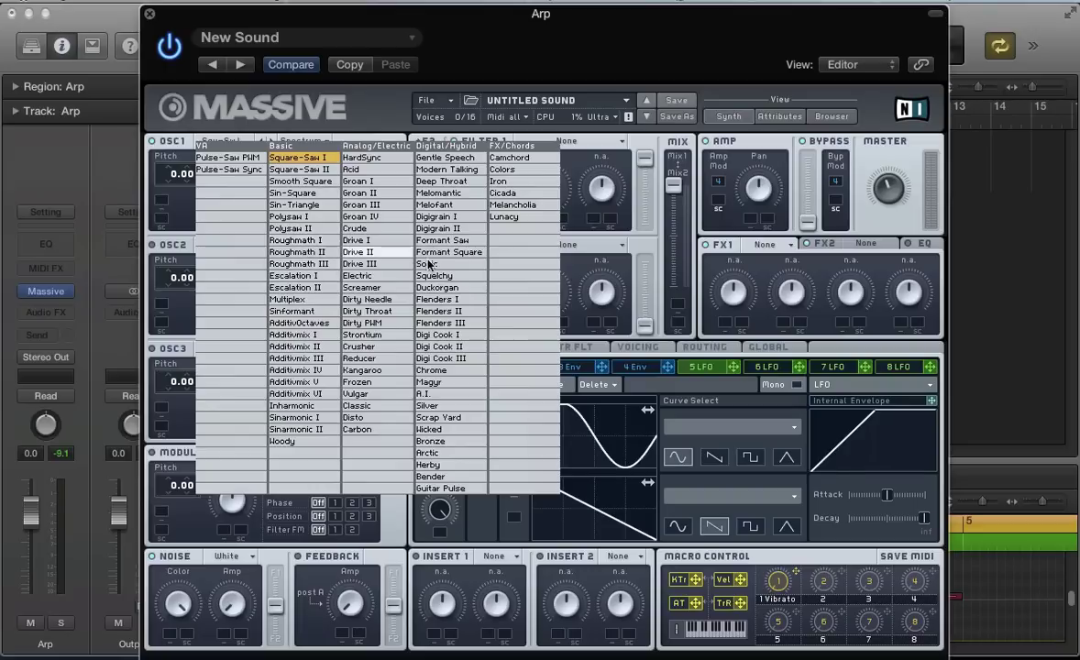
click(448, 347)
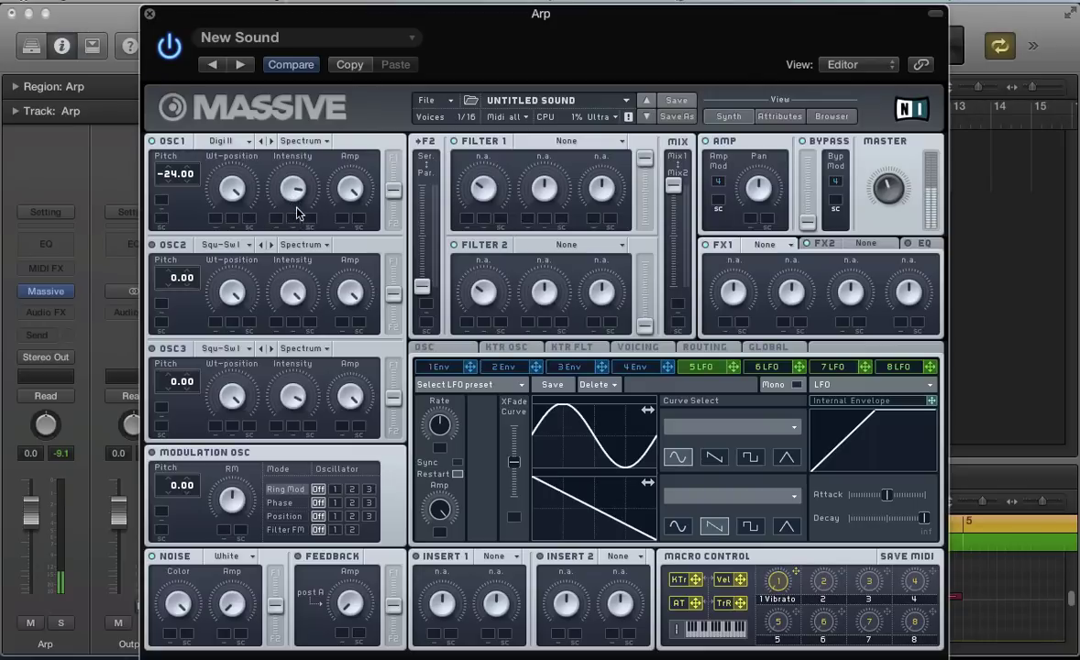
drag(296, 213, 298, 254)
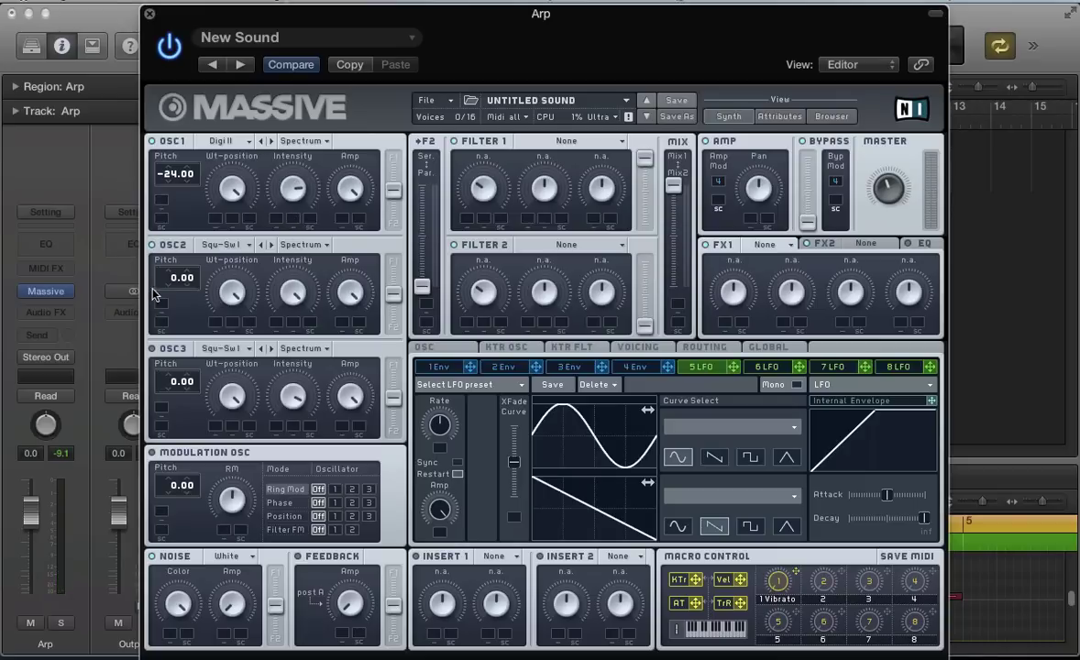
Set oscillator 2 to the Deep Throat wavetable at pitch 12.00 and modulate its Wt-position with trigger random
click(215, 246)
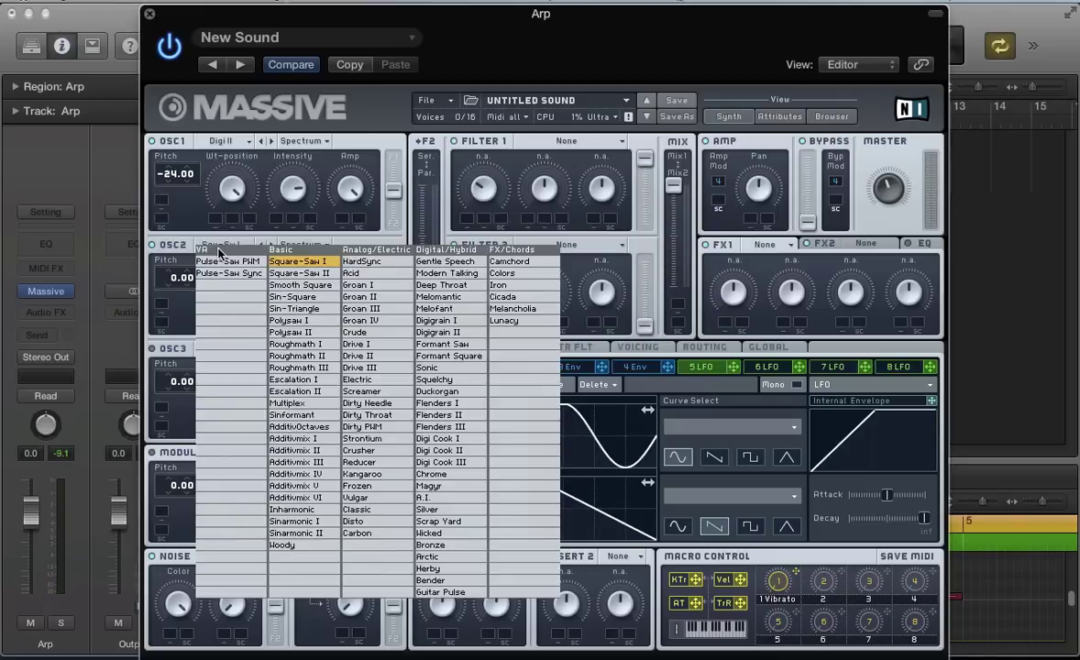
click(409, 285)
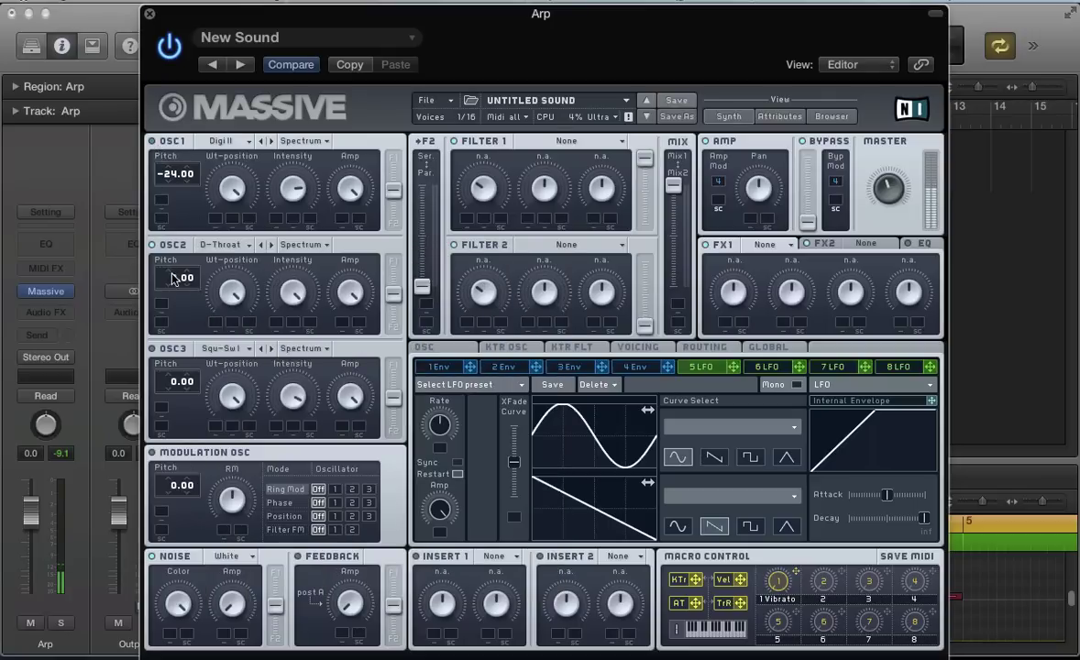
drag(175, 281, 180, 271)
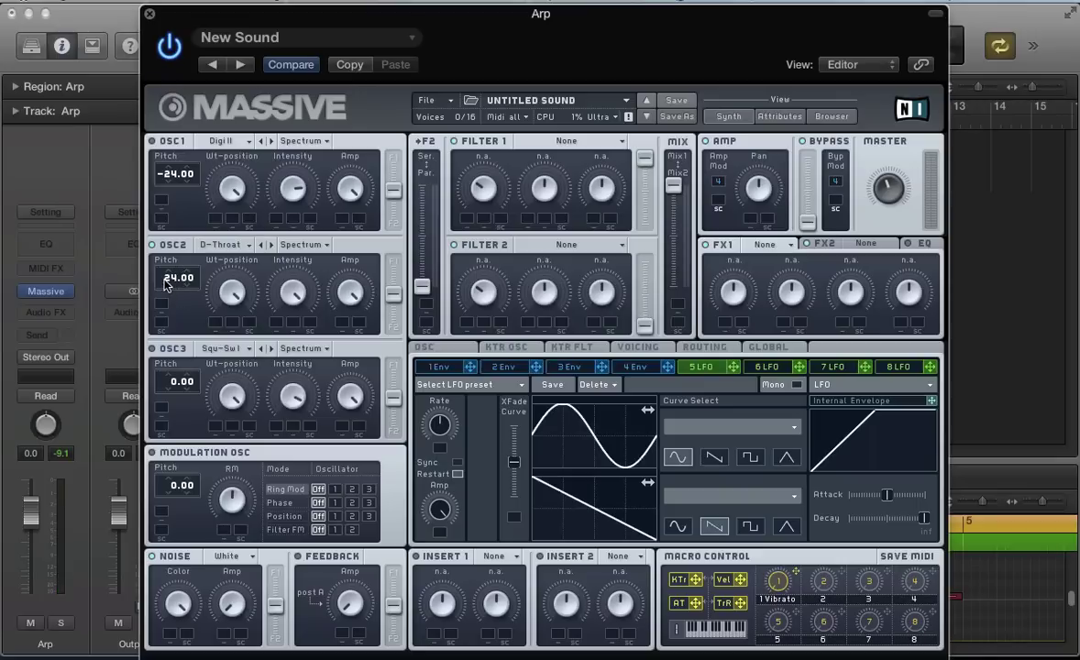
drag(165, 286, 165, 292)
drag(186, 298, 212, 365)
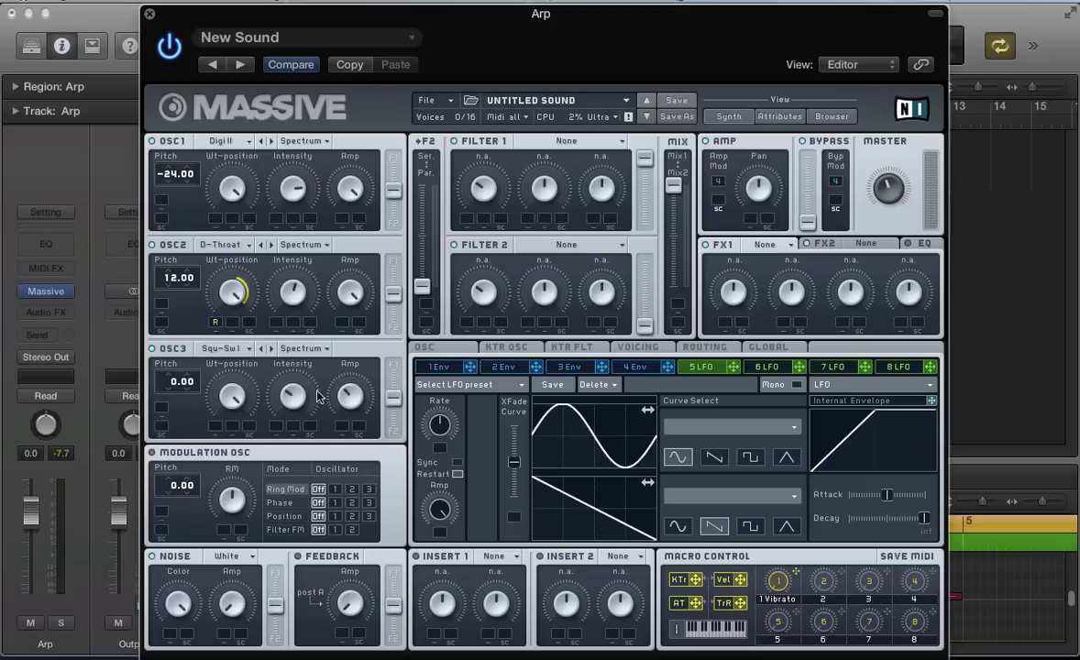
Assign velocity to oscillator 3's Amp and turn modulator 5 into a synced Stepper with a 1/12 ratio
drag(738, 575, 341, 429)
click(820, 386)
click(825, 404)
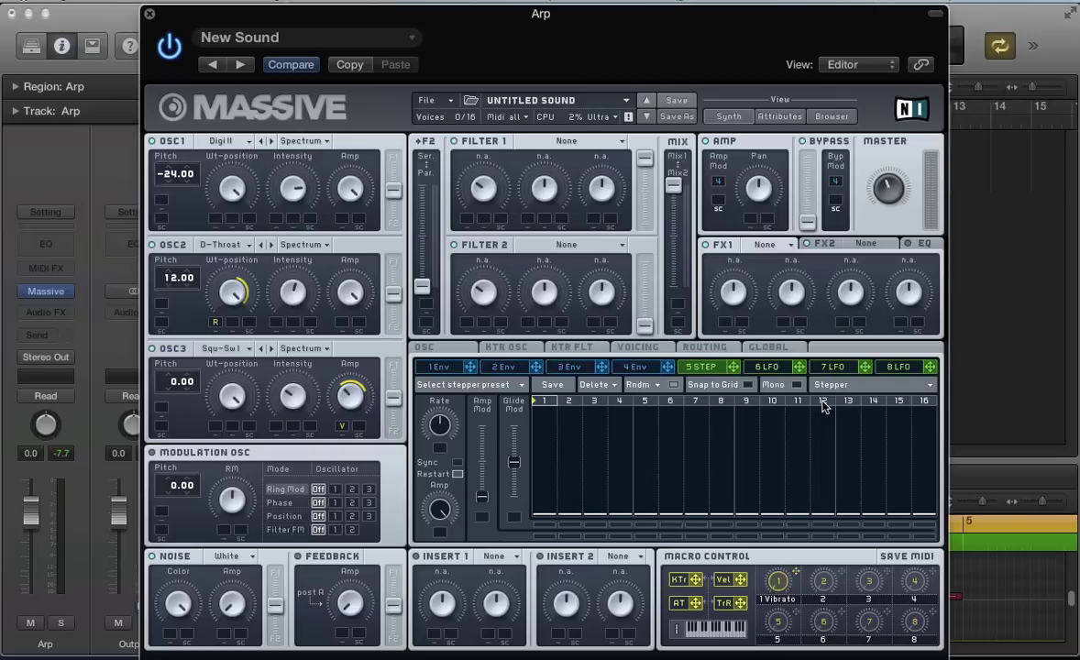
click(436, 433)
drag(436, 432, 442, 442)
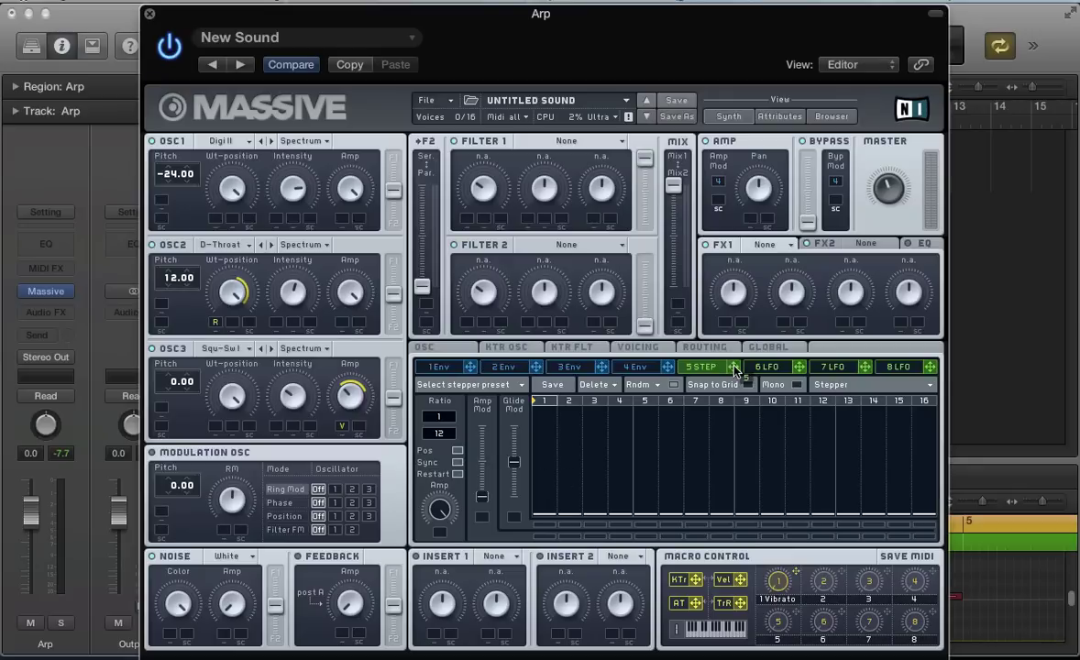
Assign modulator 5 to the pitch of all three oscillators with a modulation amount of 12.00 each
drag(734, 369, 163, 409)
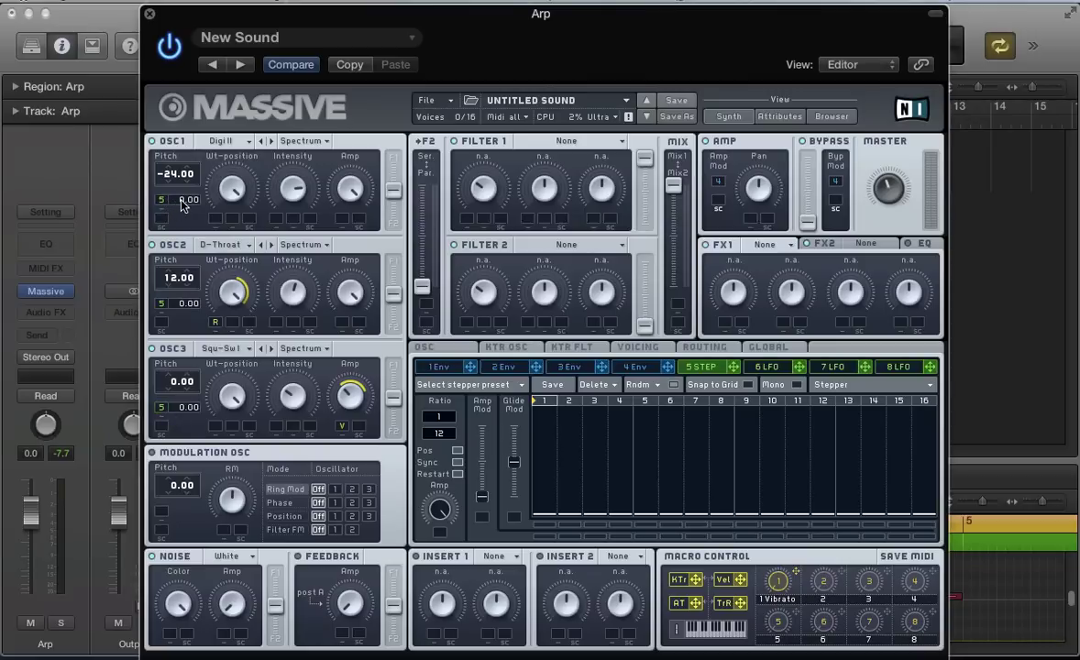
drag(181, 204, 175, 183)
drag(178, 309, 171, 279)
mouse_move(181, 409)
mouse_down()
mouse_move(166, 372)
mouse_move(176, 369)
mouse_move(193, 403)
mouse_up()
Draw the stepper pattern by raising steps 2, 4, 6, 8, 10, 12, 14, 15 and 16 to varied heights, with step 16 highest
click(568, 490)
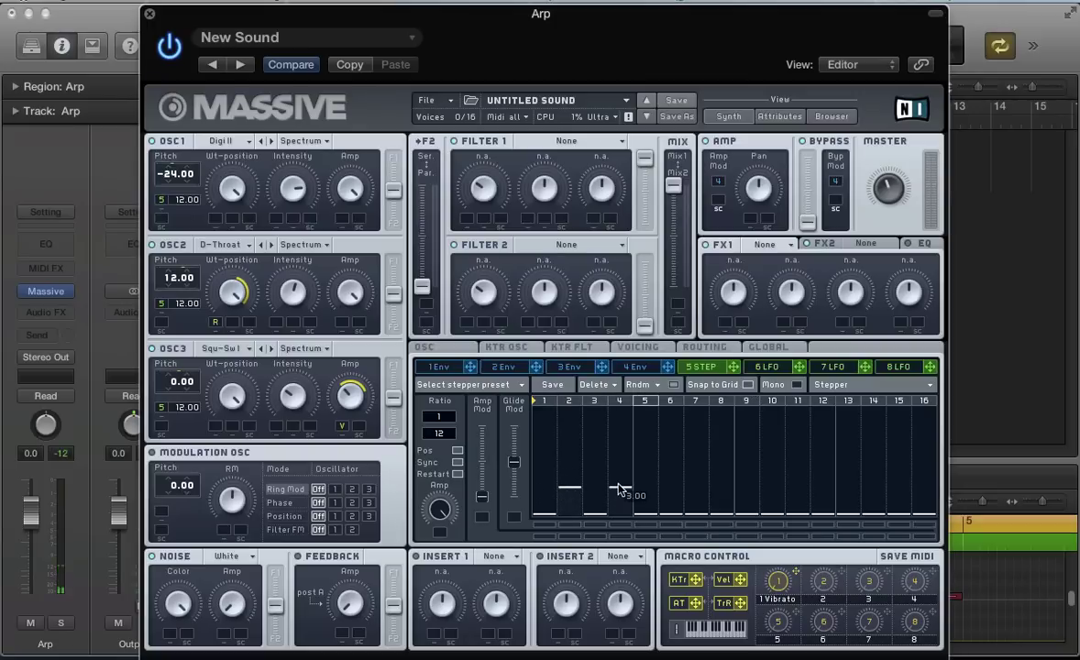
drag(619, 485, 618, 480)
click(670, 497)
drag(671, 496, 671, 506)
click(730, 472)
click(771, 480)
drag(769, 486, 767, 493)
click(824, 471)
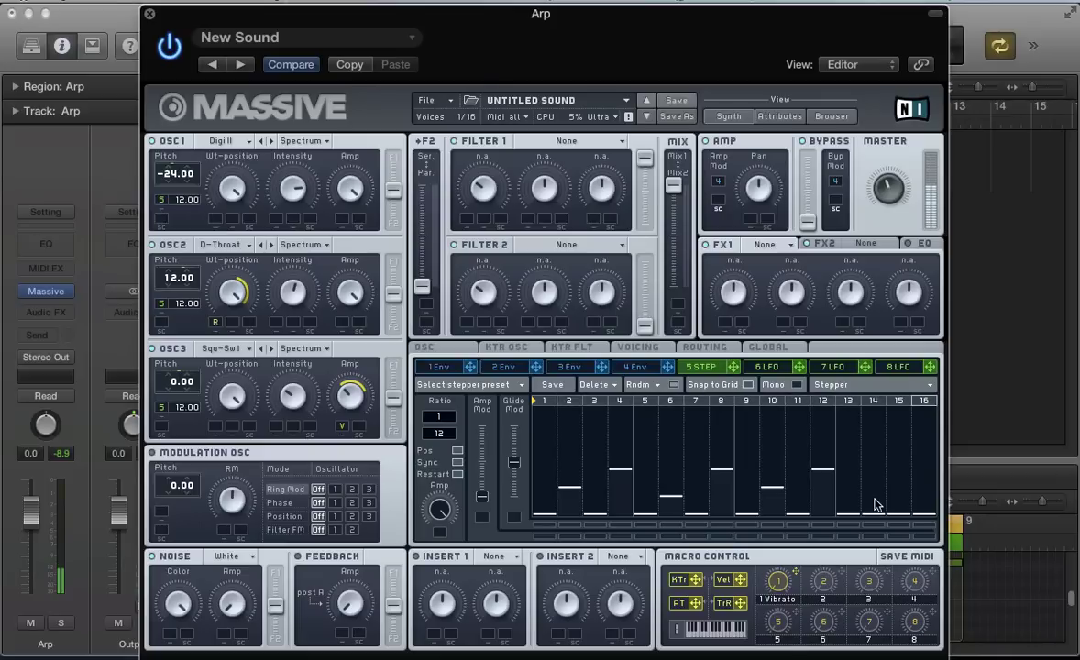
mouse_move(875, 500)
mouse_down()
mouse_move(880, 424)
mouse_move(894, 475)
mouse_move(906, 455)
mouse_up()
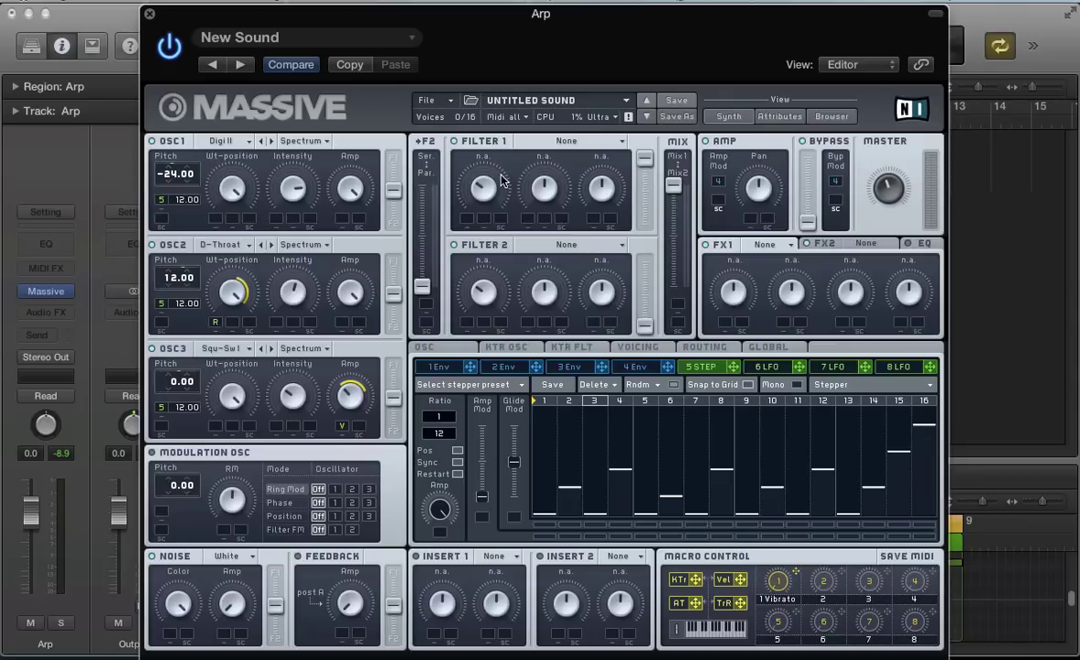
Set Filter 1 to Double Notch and modulate its Resonance with key tracking
click(567, 142)
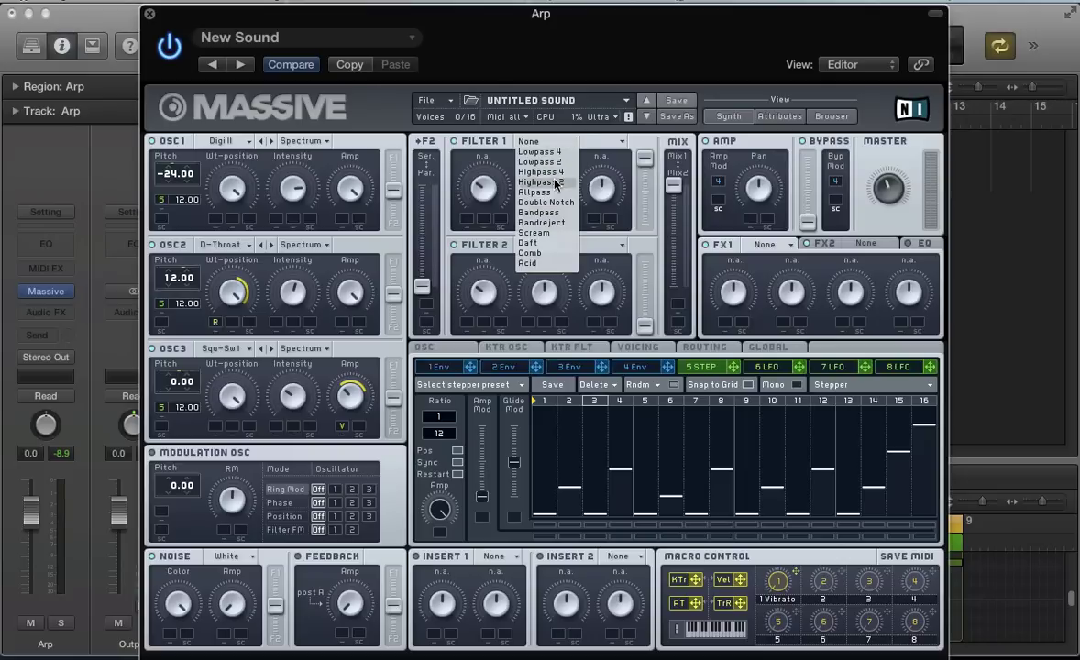
click(545, 203)
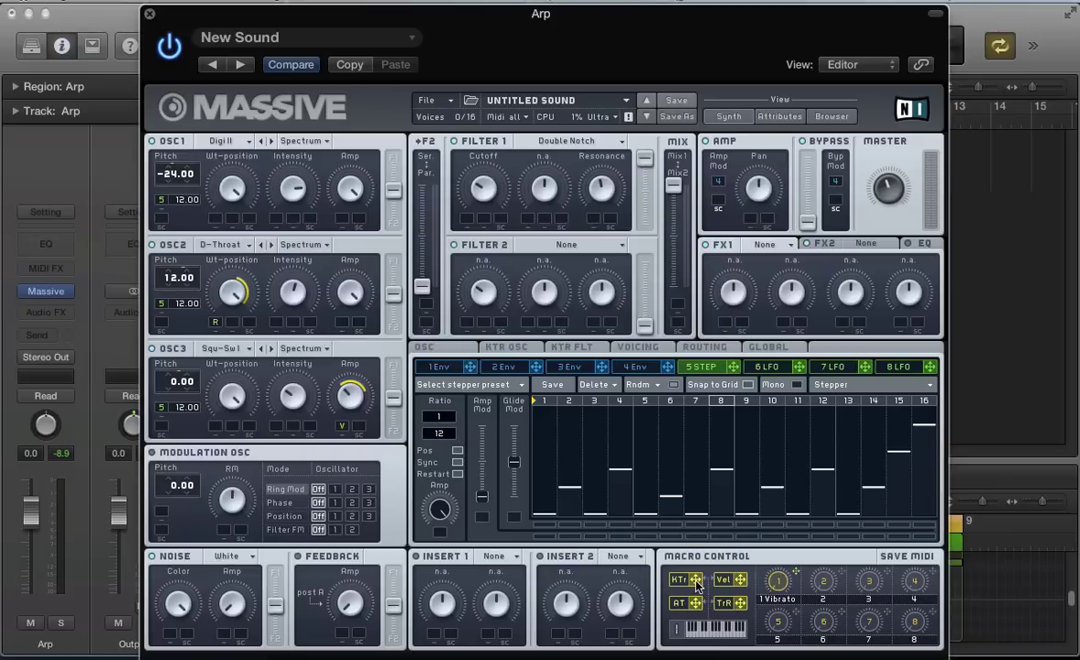
drag(679, 580, 593, 231)
Turn modulator 6 into a synced Performer with a 4/12 ratio and assign it to Filter 1's Cutoff
click(759, 370)
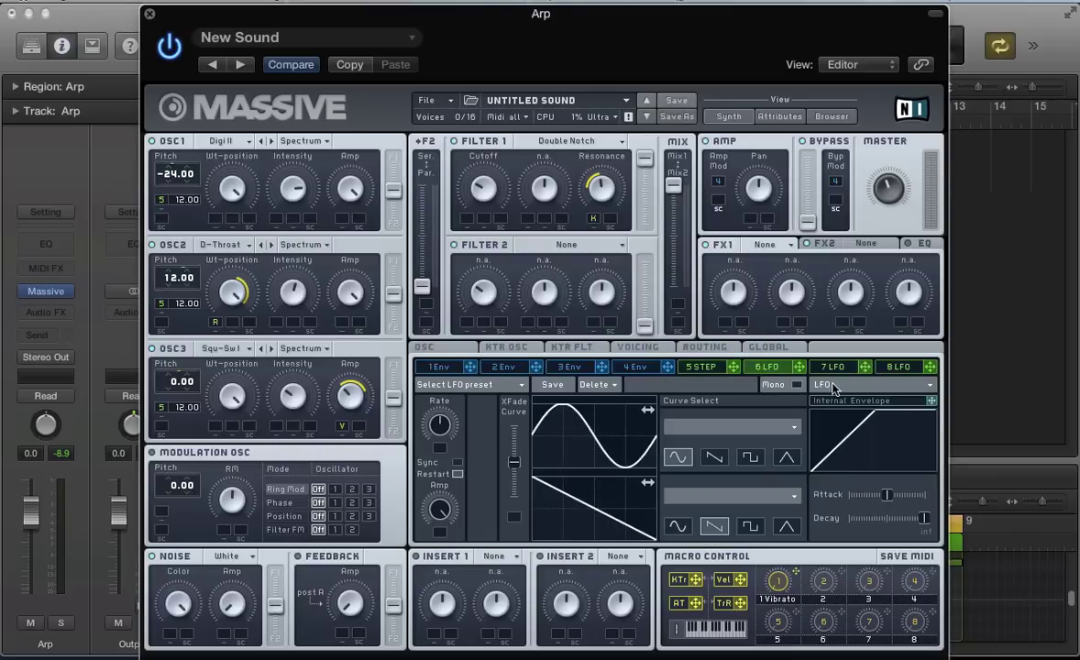
click(825, 385)
click(831, 393)
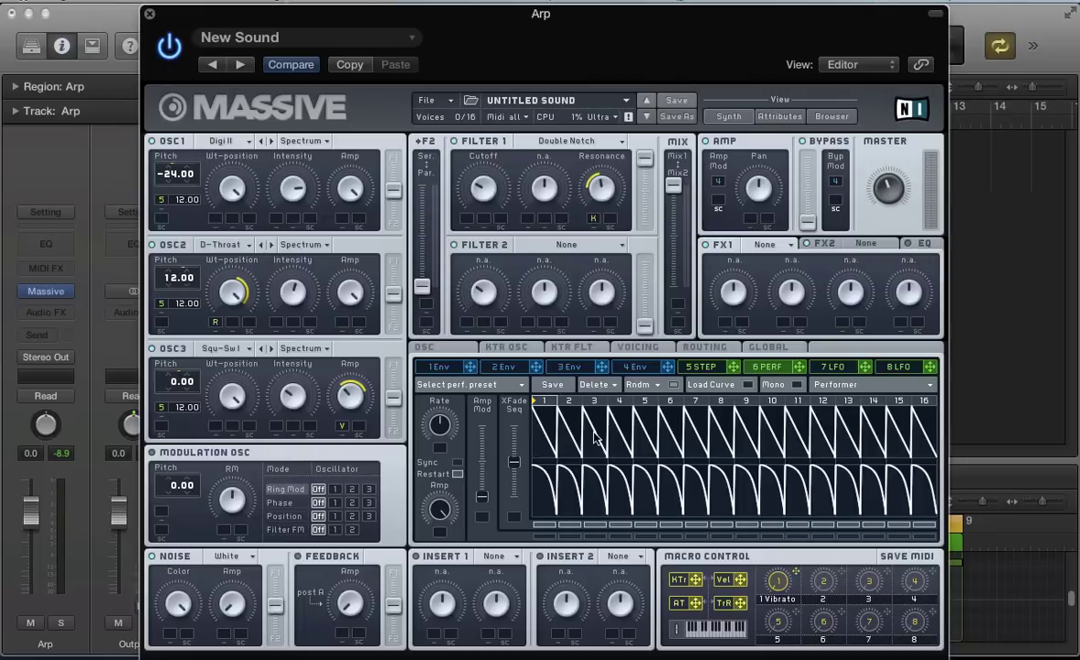
drag(798, 366, 467, 220)
click(458, 464)
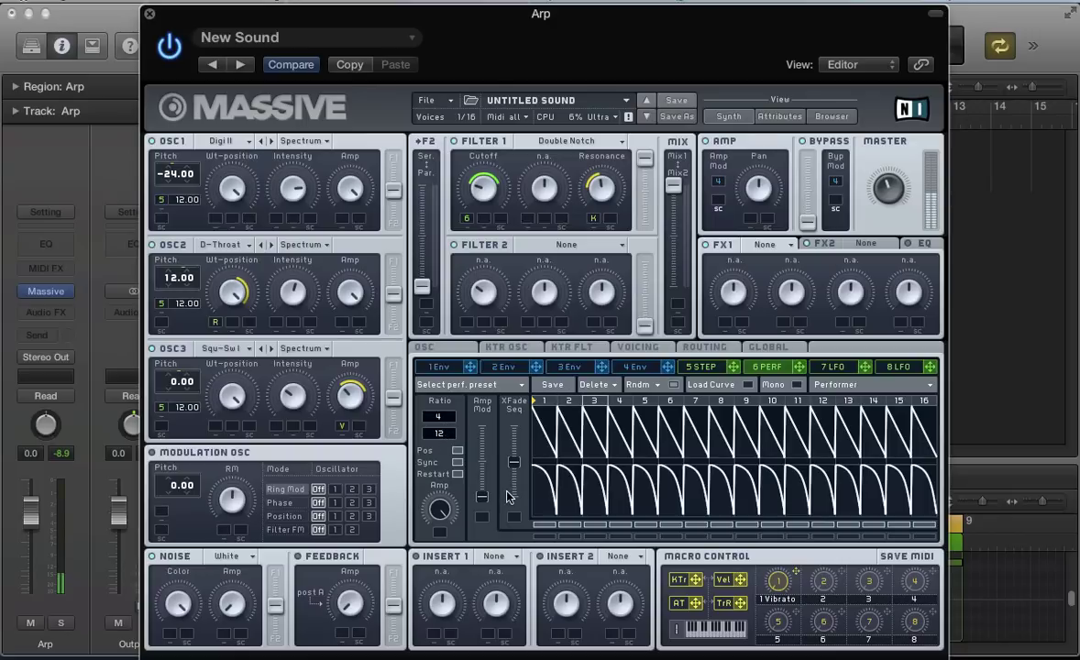
Crossfade the performer fully to its upper sequence and load the smooth rise-and-fall curve into all 16 upper steps
click(514, 435)
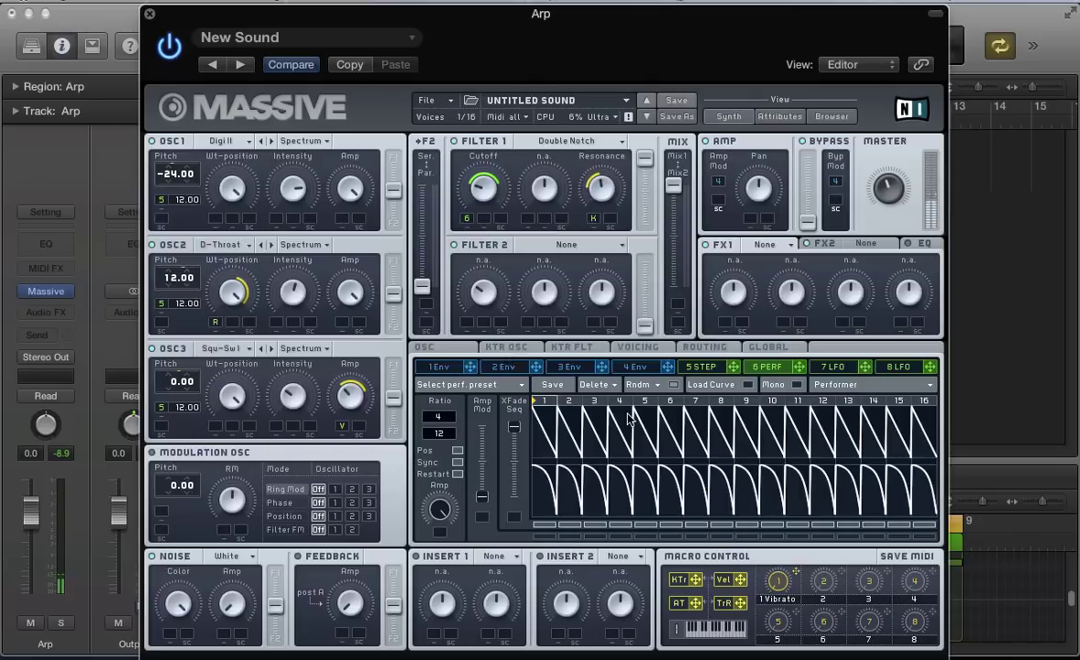
mouse_move(515, 447)
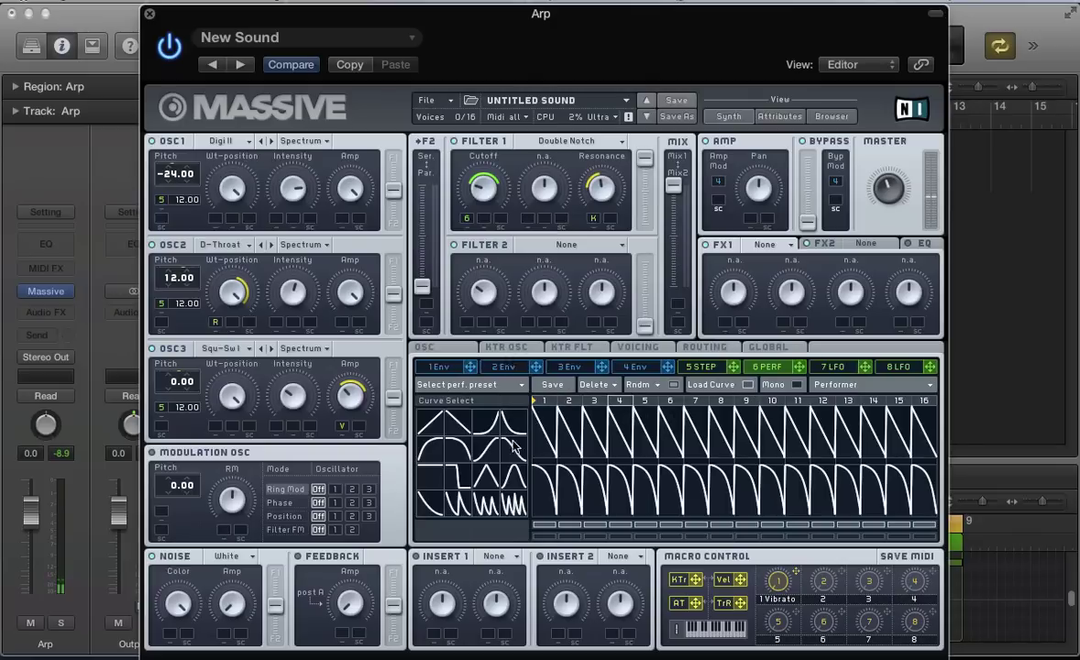
click(516, 478)
mouse_move(480, 449)
mouse_down()
mouse_move(503, 394)
mouse_move(622, 357)
mouse_move(842, 353)
mouse_up()
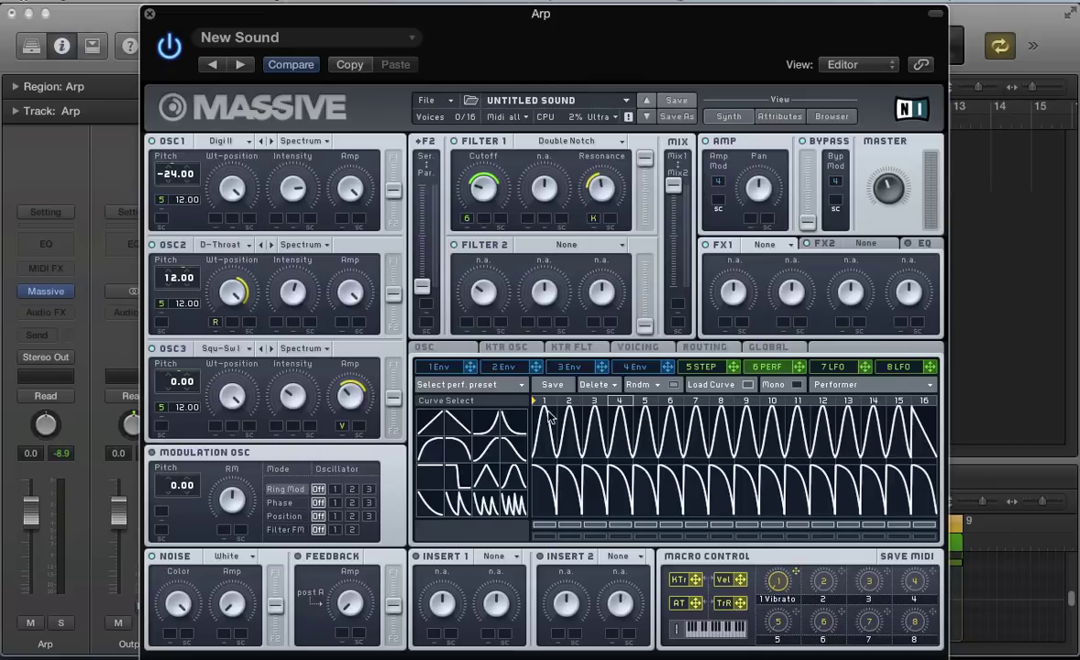
mouse_move(518, 479)
mouse_down()
mouse_move(541, 376)
mouse_move(659, 335)
mouse_move(784, 338)
mouse_move(956, 381)
mouse_up()
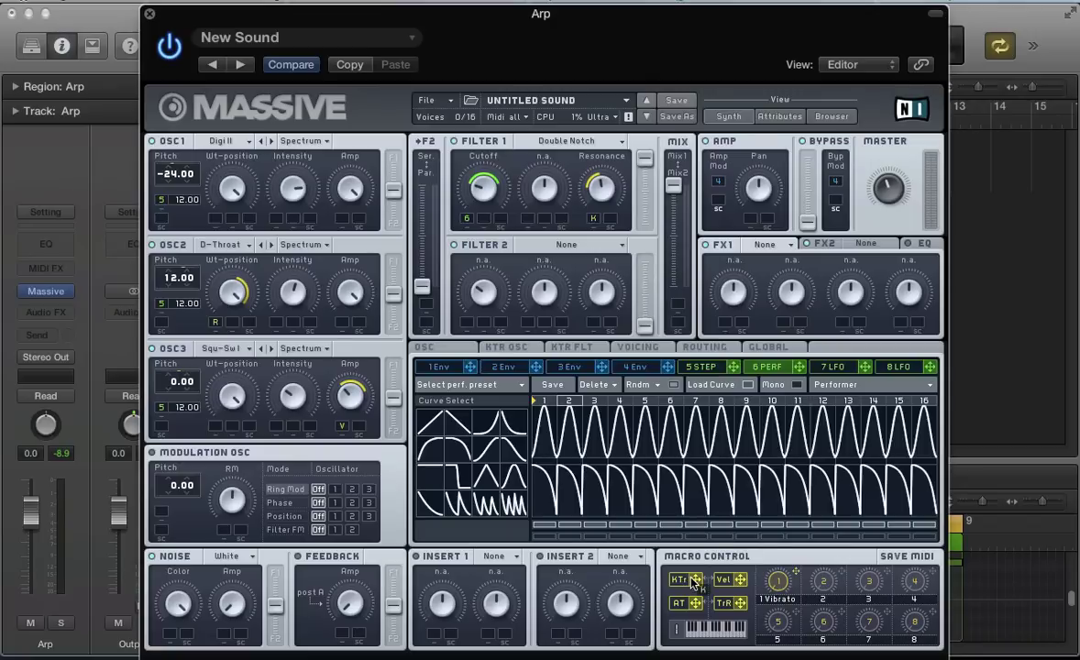
Modulate the filter Mix fader with key tracking and set the fader fully to Mix1
drag(697, 579, 687, 187)
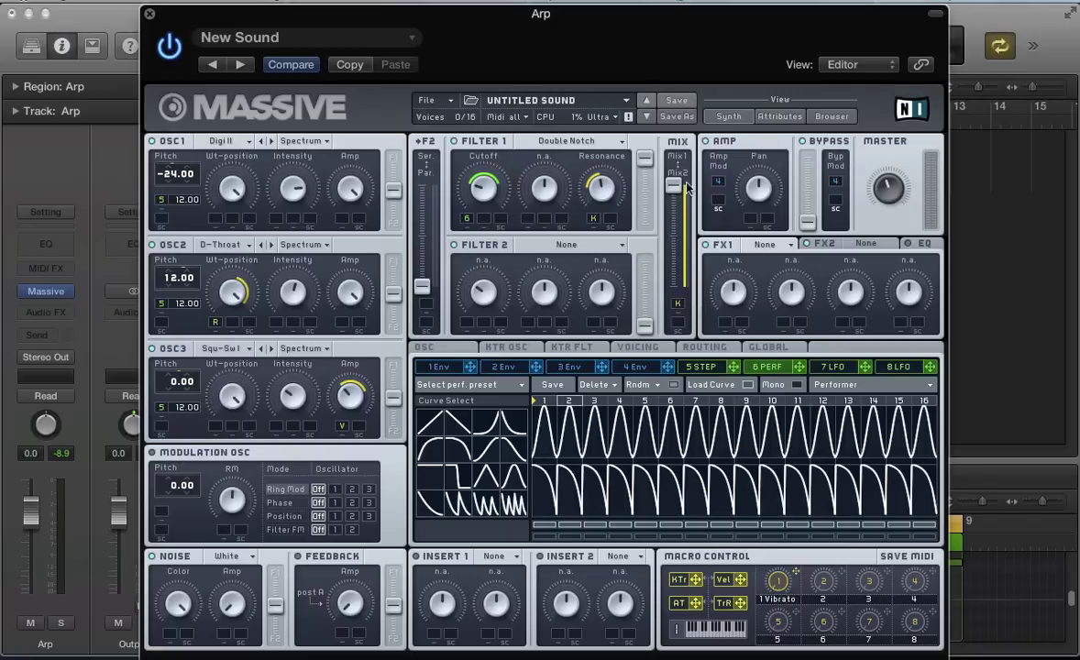
drag(675, 287, 621, 267)
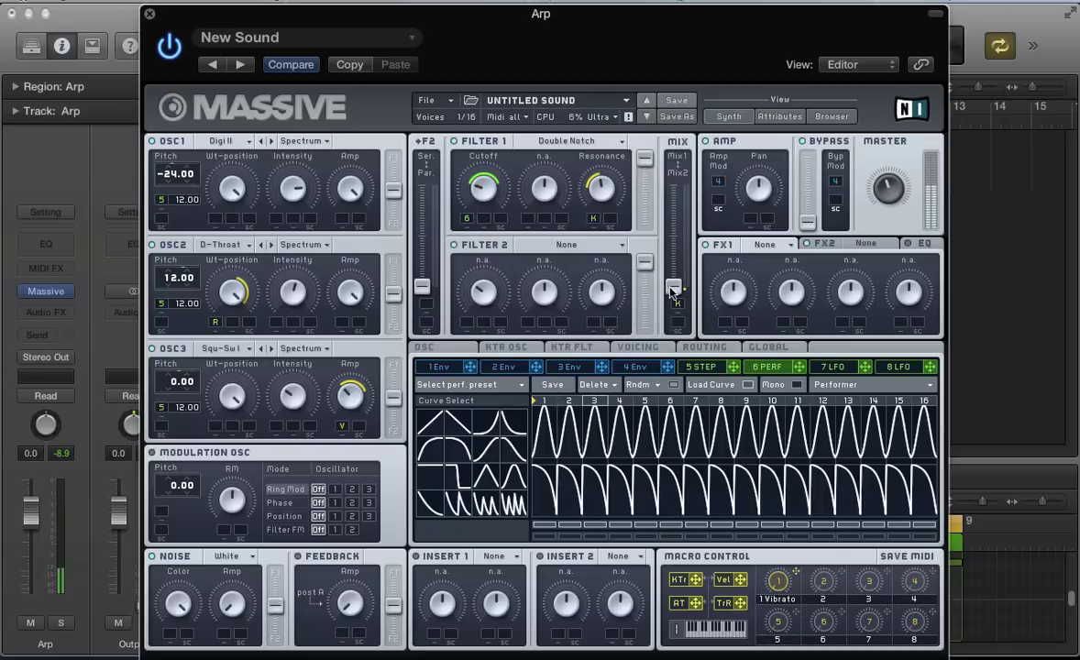
drag(672, 285, 665, 134)
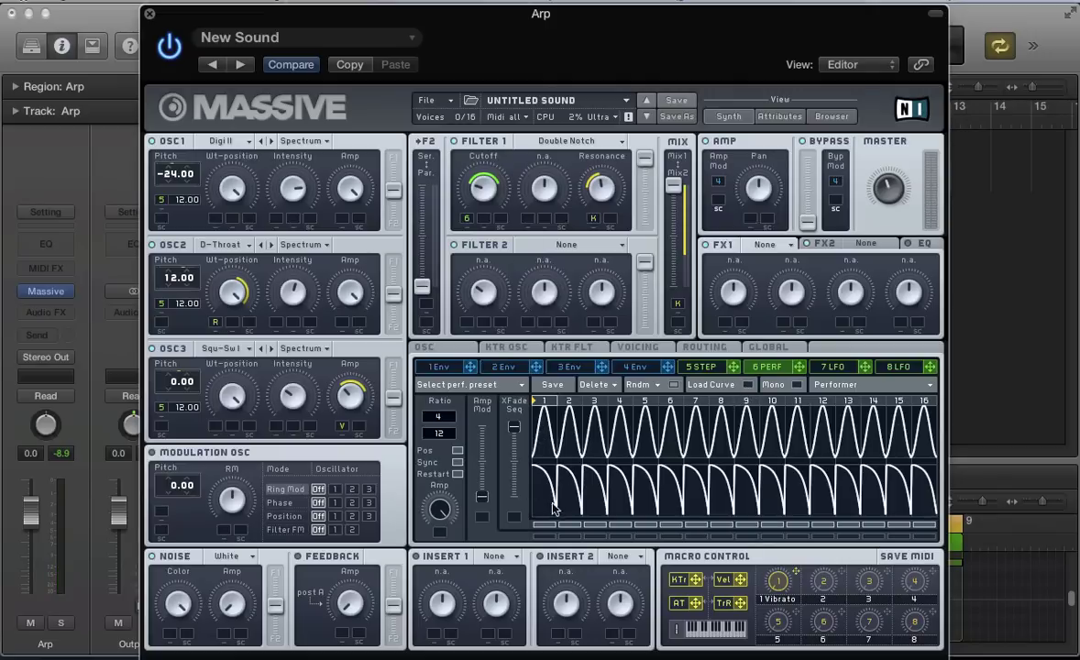
Load the repeating decay curve into all 16 lower performer steps and set the crossfade fully to the upper sequence
mouse_move(744, 389)
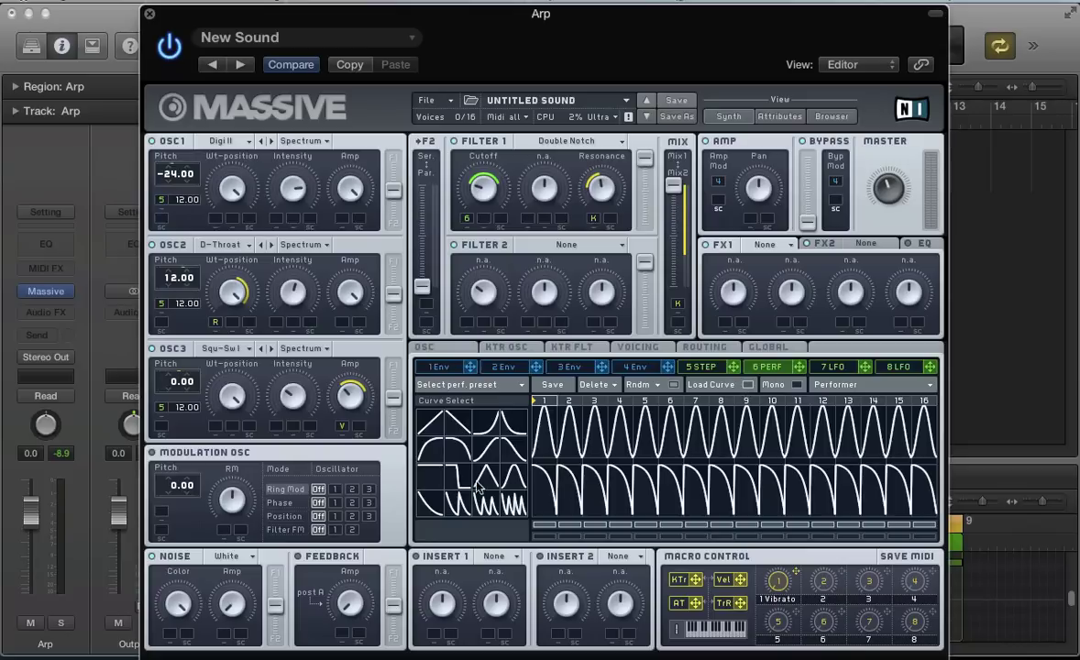
mouse_move(510, 502)
mouse_down()
mouse_move(555, 492)
mouse_move(556, 455)
mouse_move(745, 445)
mouse_up()
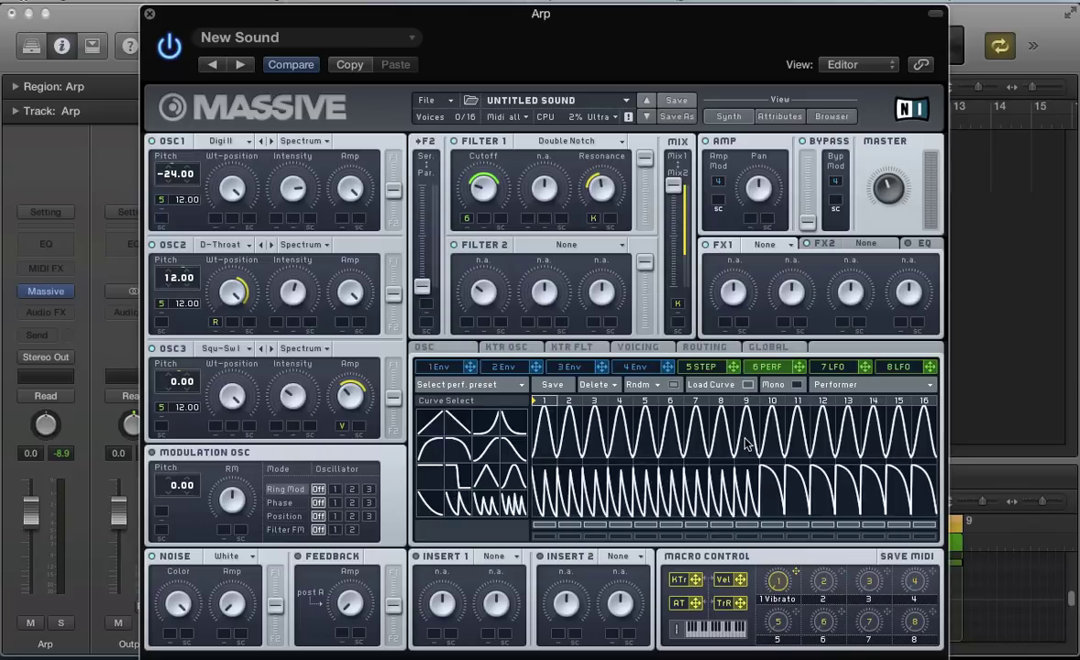
click(748, 386)
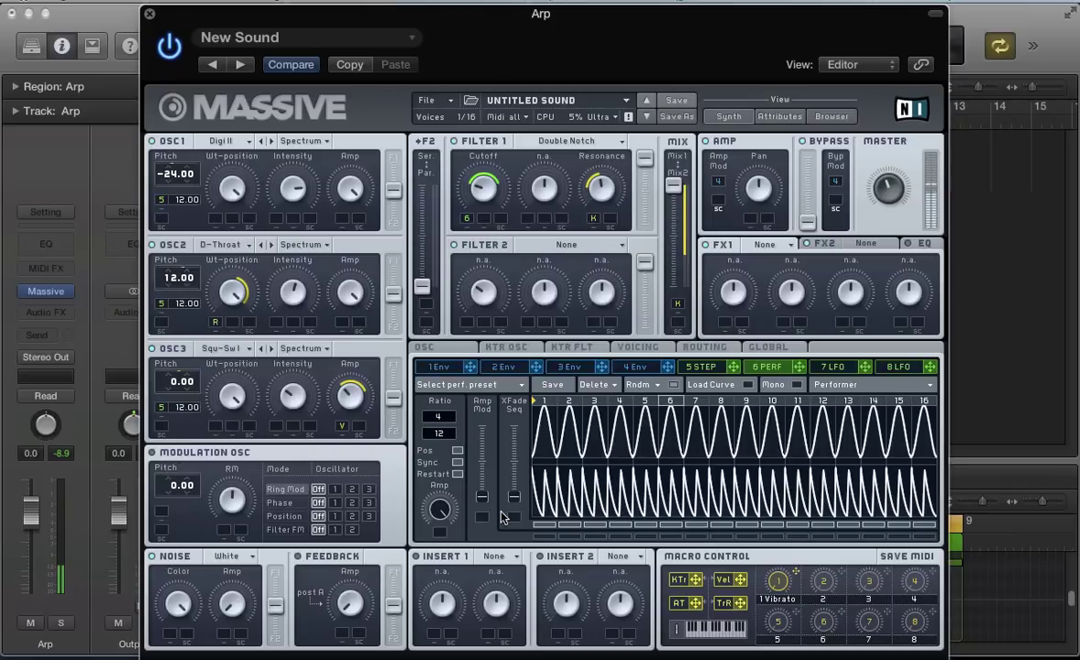
drag(513, 500, 512, 364)
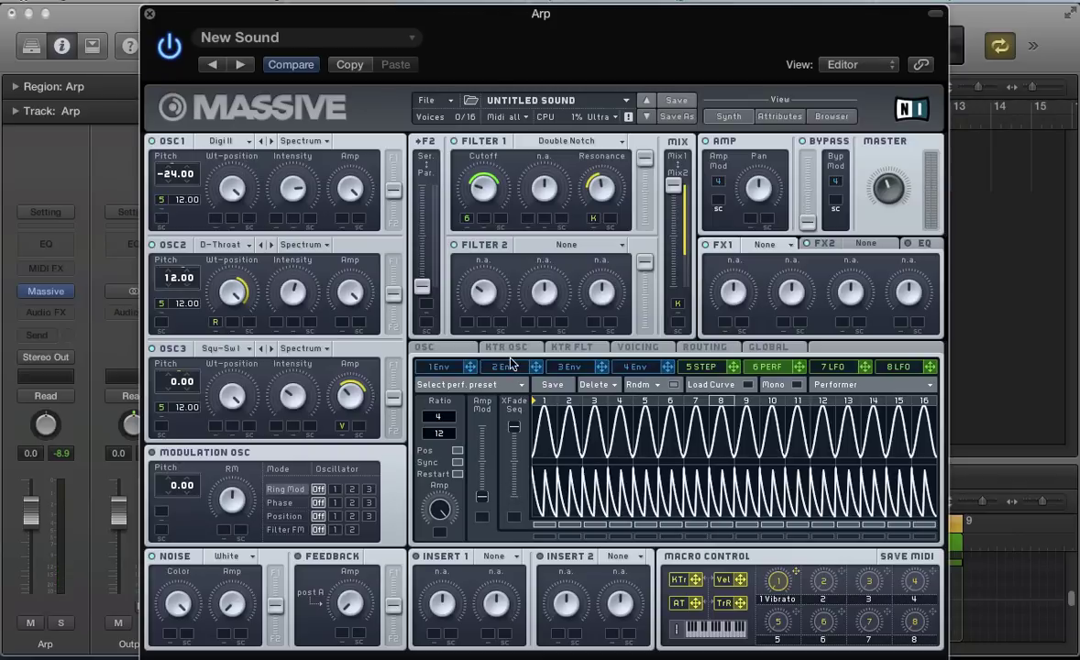
Assign performer 6 to OSC1's Amp with a wide positive modulation range and raise the base Amp level slightly
drag(800, 374, 340, 221)
drag(340, 218, 336, 157)
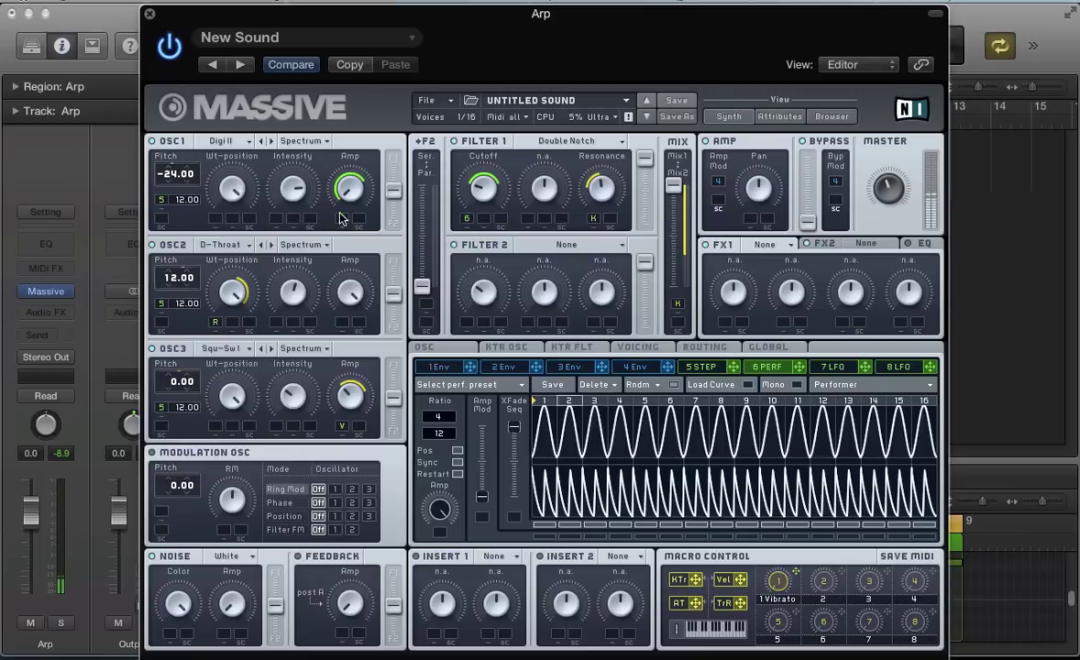
drag(340, 217, 348, 197)
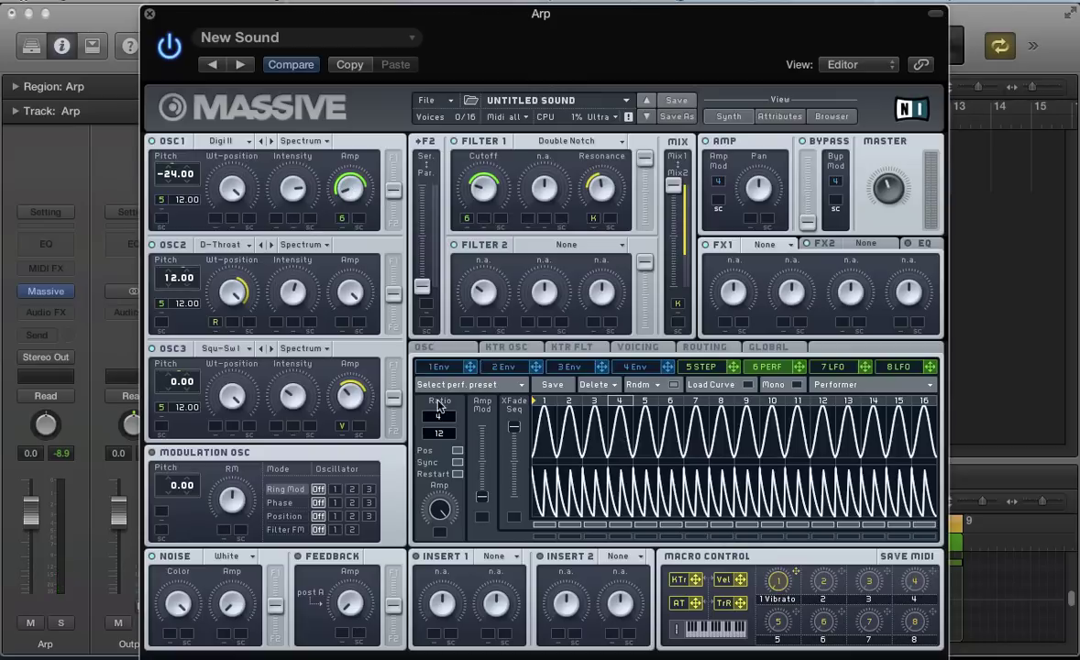
Turn modulator 7 into a synced Performer with a 3/12 ratio and assign it to OSC2's Amp
click(827, 368)
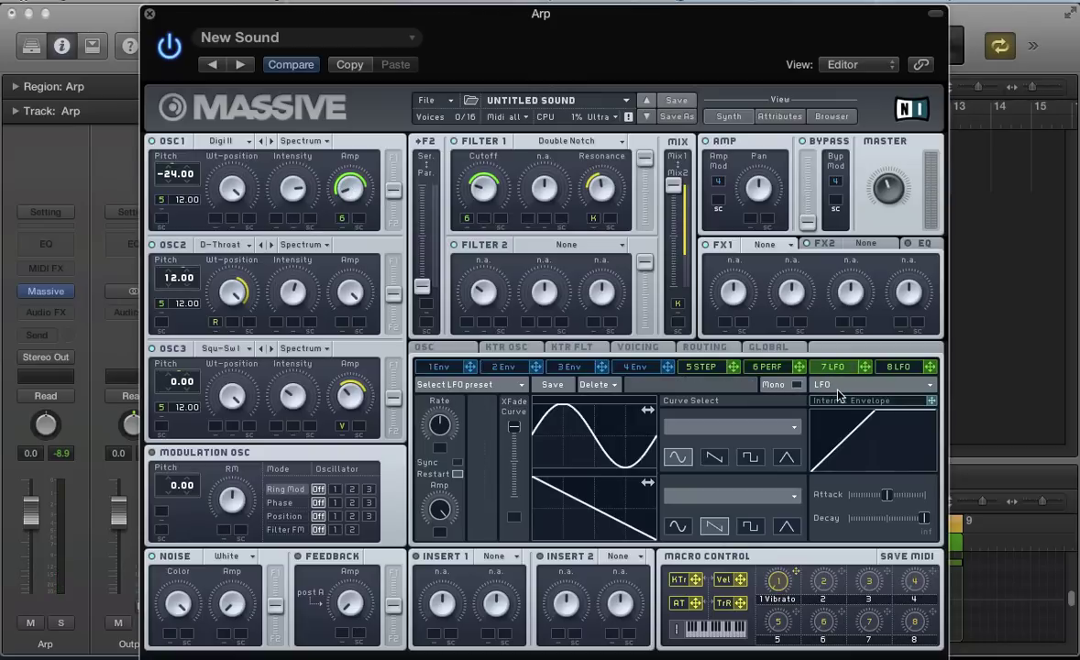
click(837, 389)
click(831, 400)
drag(864, 367, 344, 275)
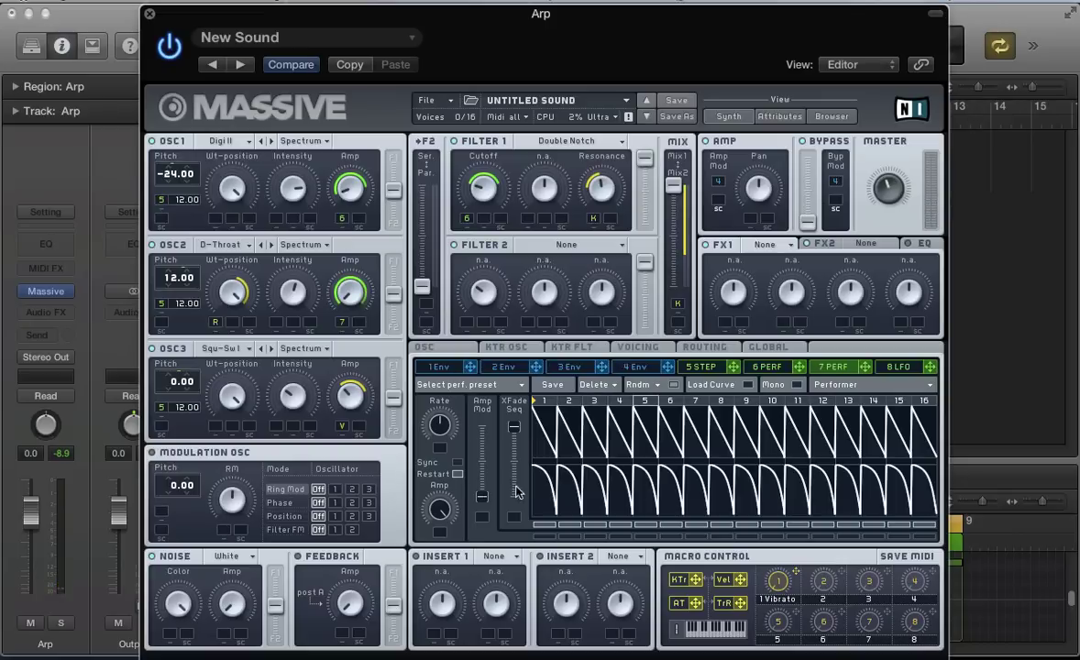
click(459, 462)
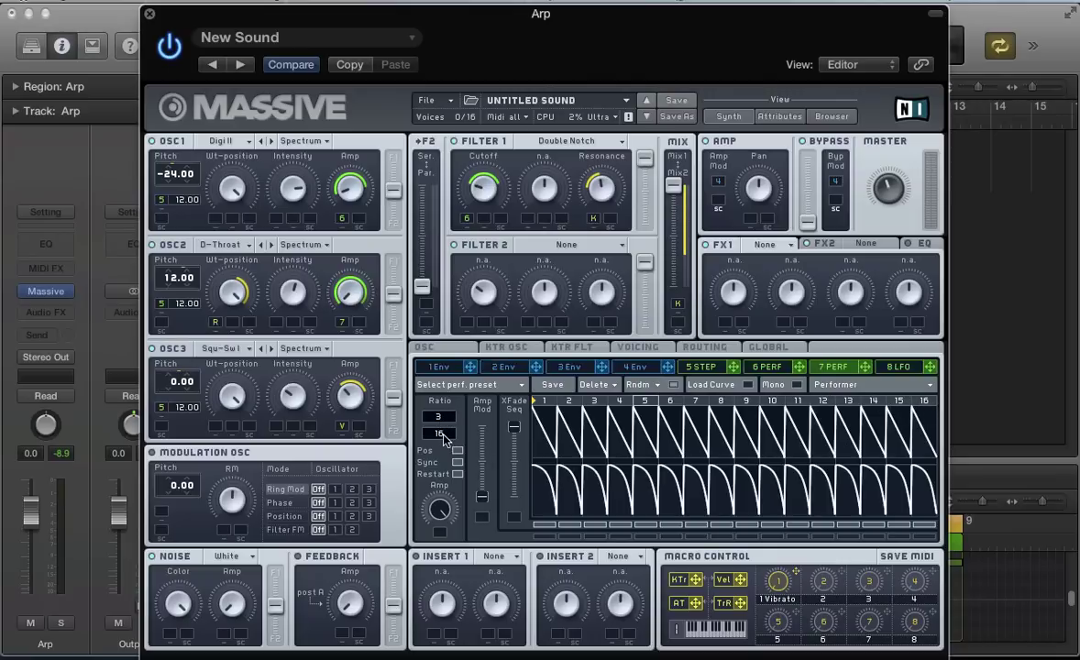
Load the steep exponential decay curve into all 16 upper steps of performer 7, then audition the lower sequence and restore the crossfade to the upper one
mouse_move(541, 442)
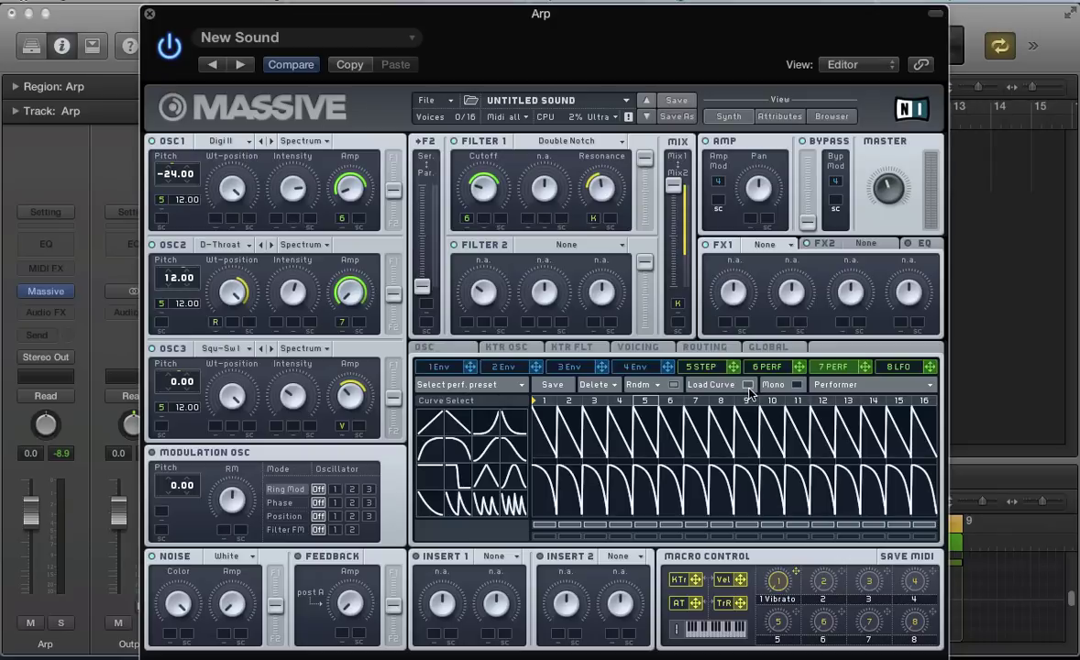
drag(550, 431, 935, 431)
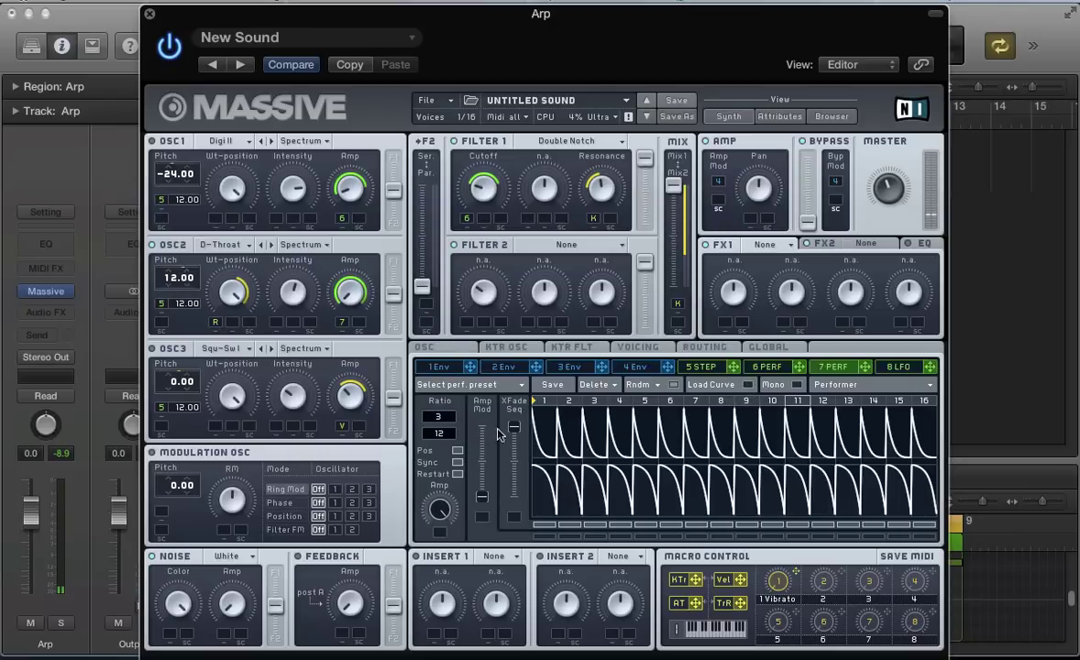
drag(513, 427, 527, 596)
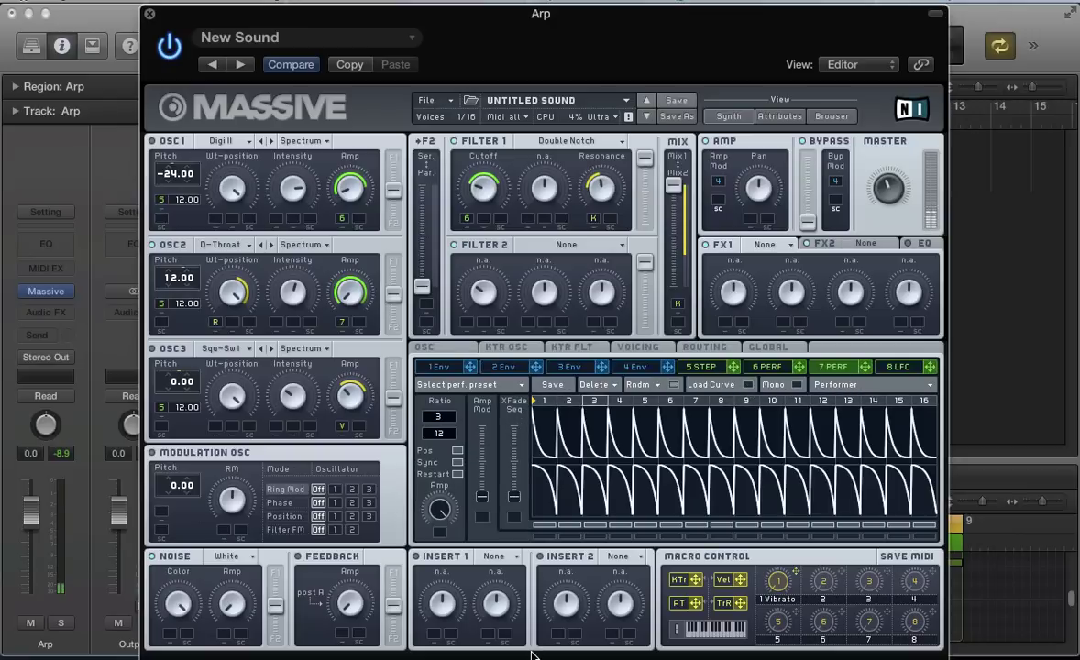
drag(514, 496, 513, 426)
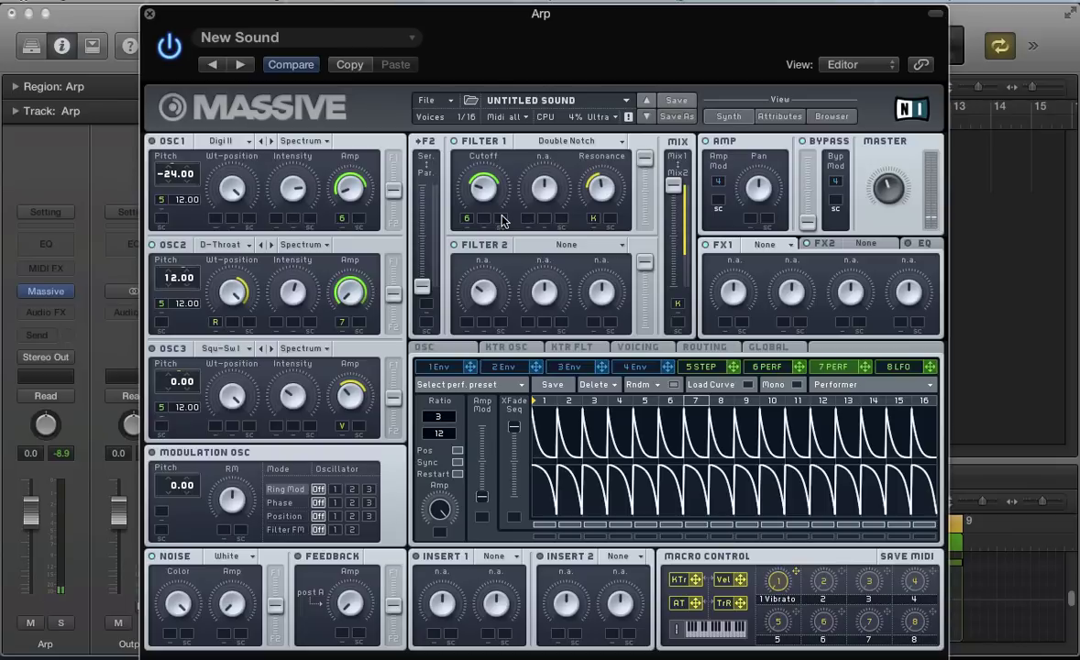
Set FX1 to Flanger Positive with its Rate modulated by key tracking and its Depth modulated by velocity
click(718, 368)
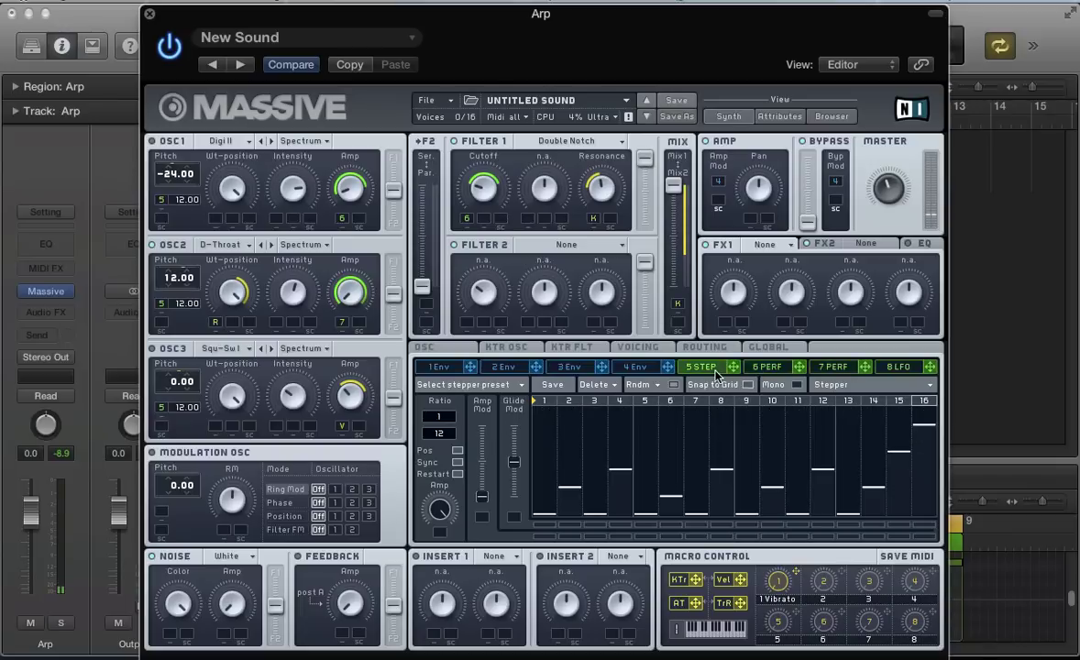
click(761, 245)
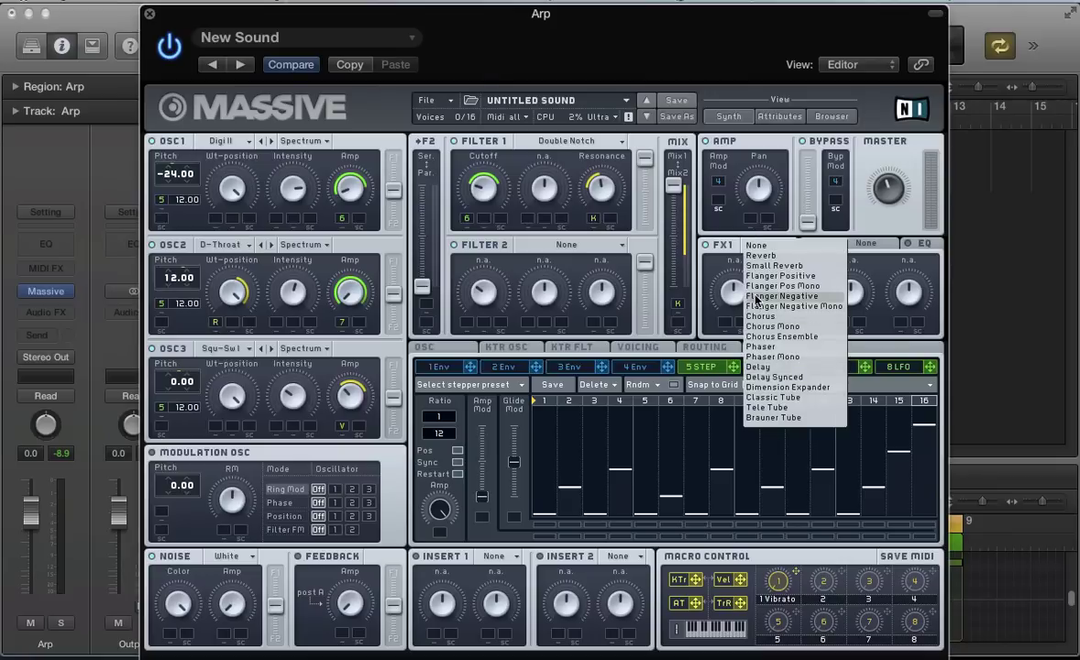
click(755, 275)
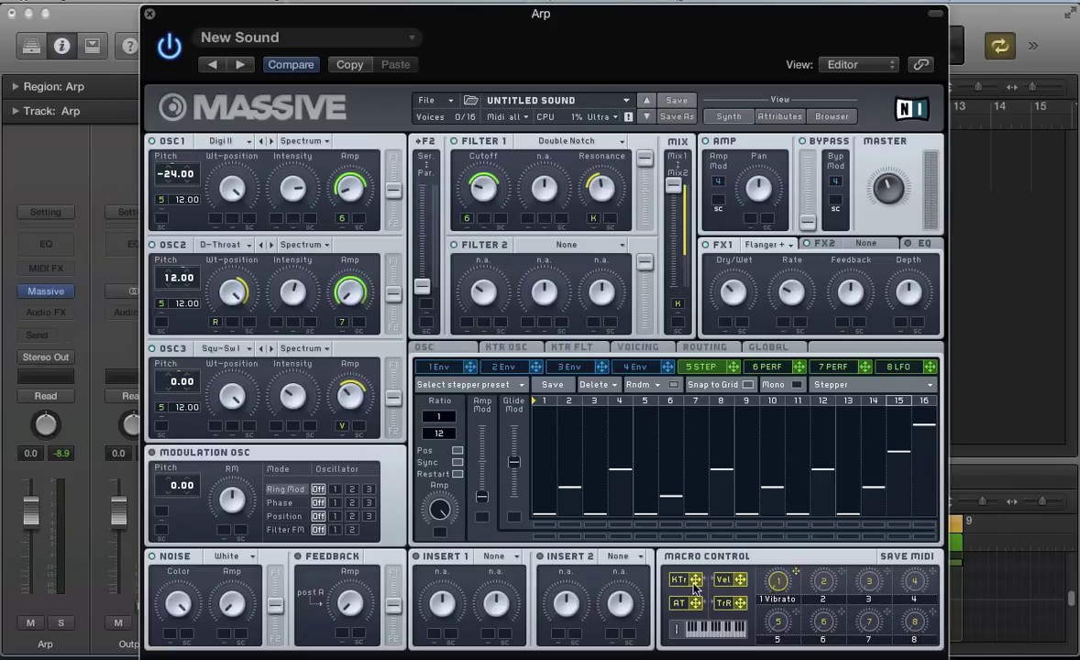
drag(779, 367, 783, 324)
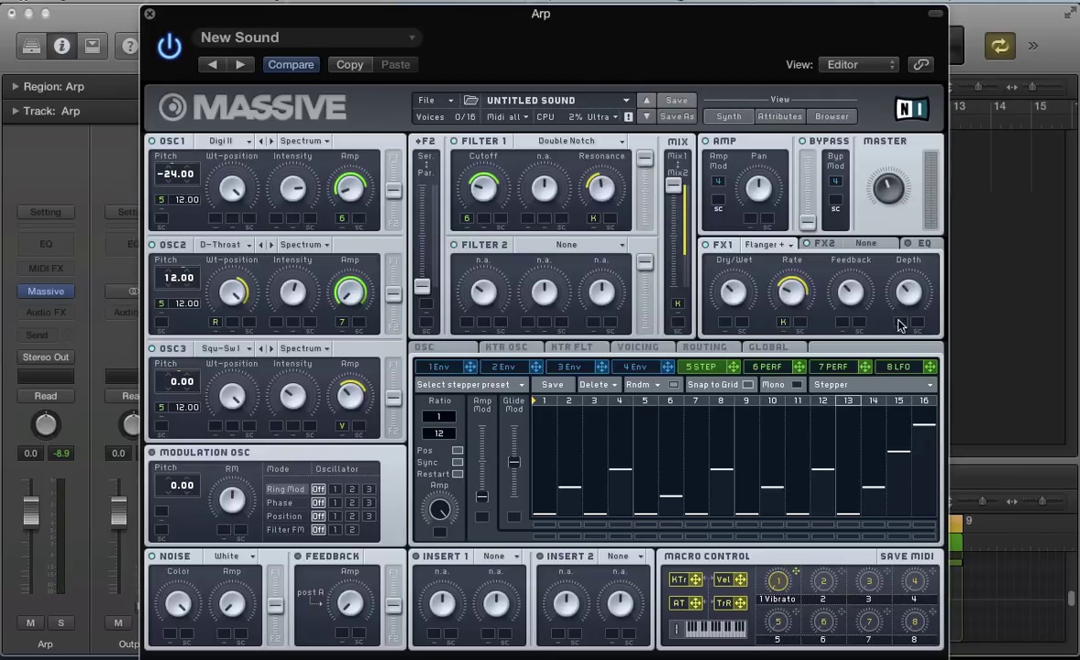
drag(739, 583, 903, 289)
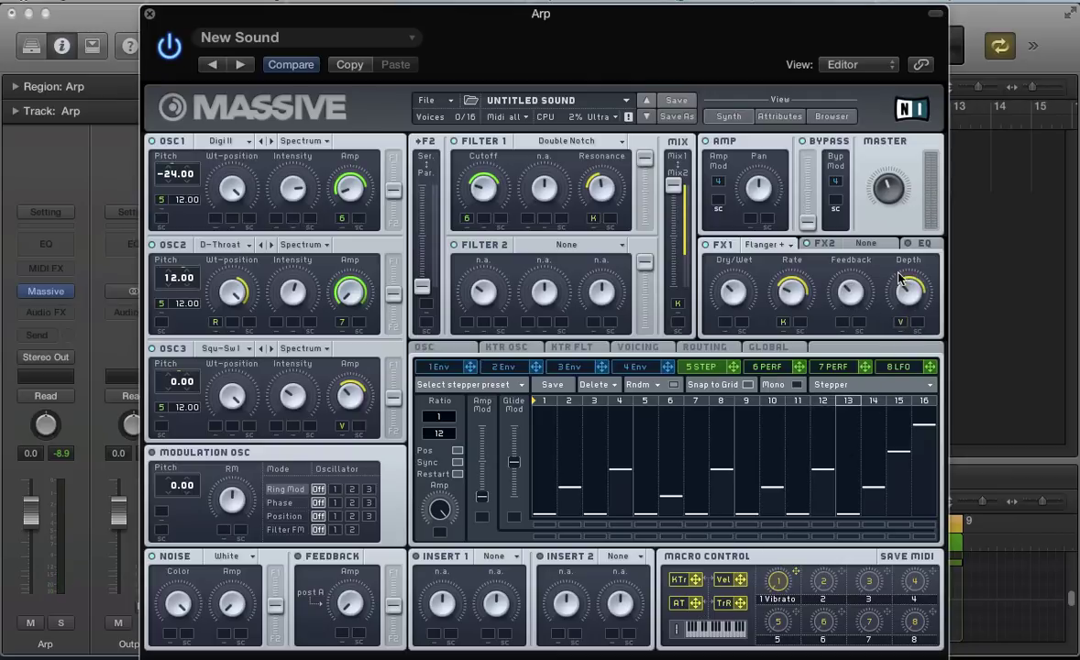
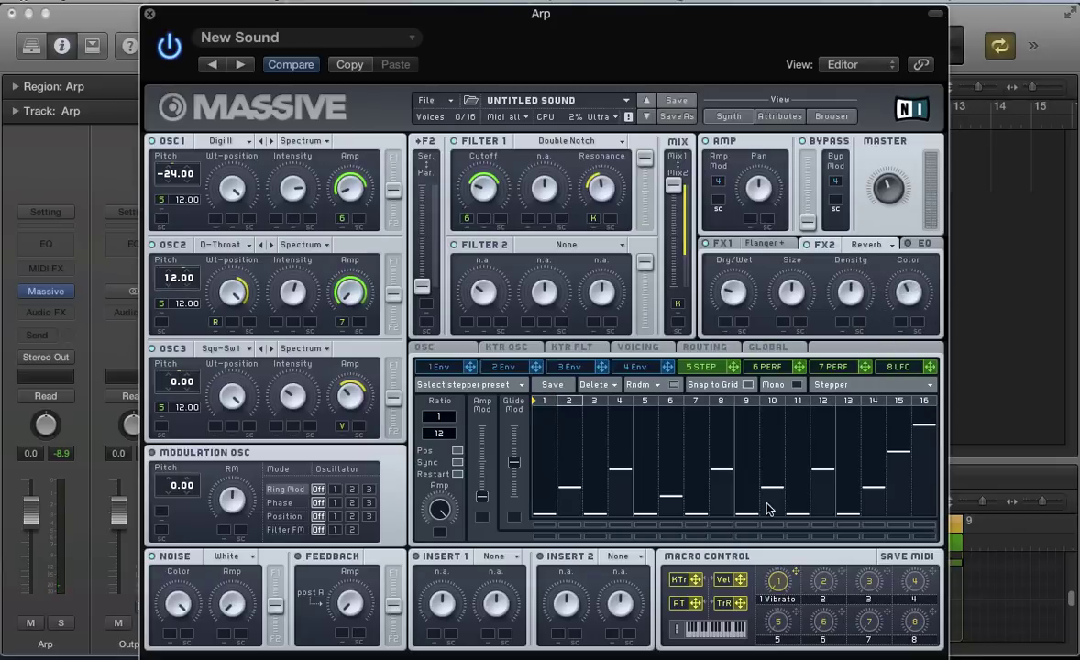
Modulate the Color of the FX2 reverb with key tracking and check the filter key tracking curve
drag(886, 339, 899, 327)
click(570, 349)
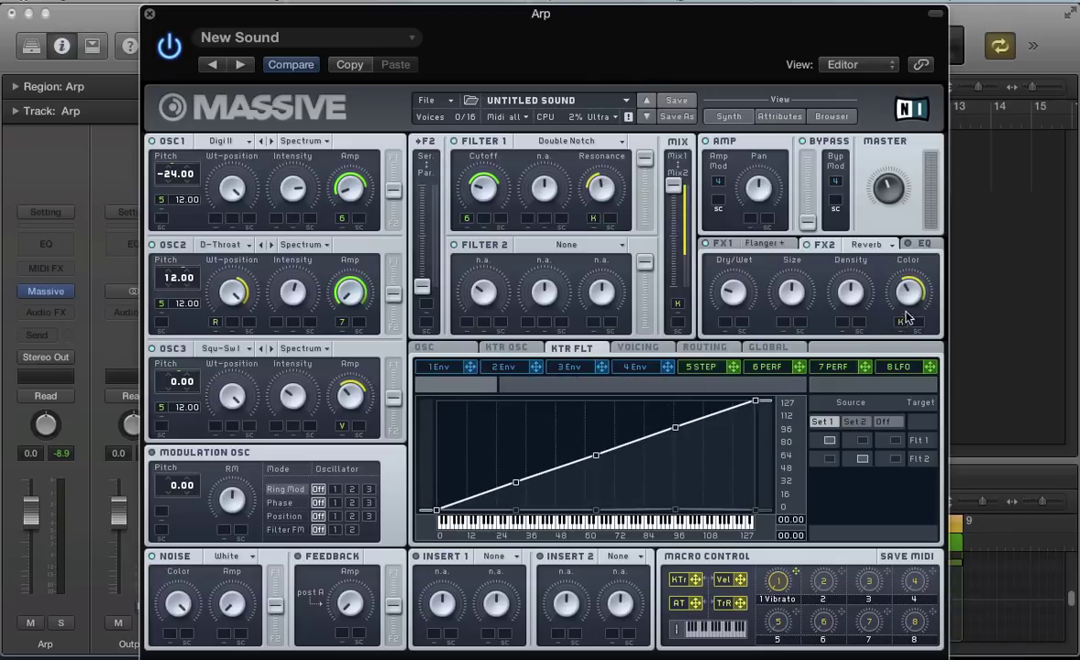
click(636, 349)
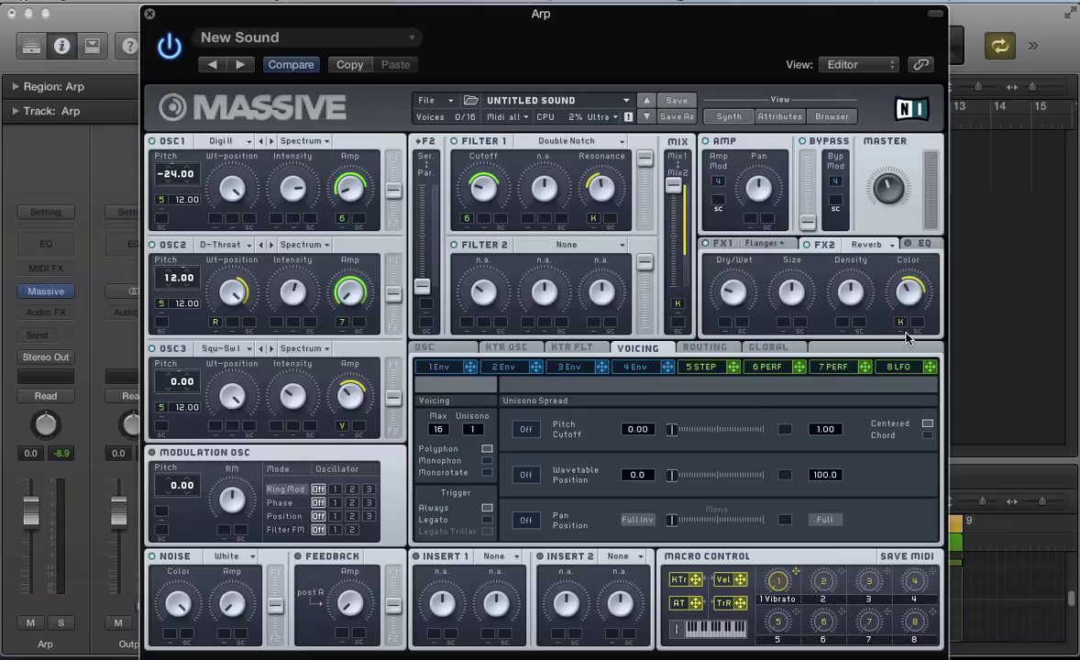
click(923, 244)
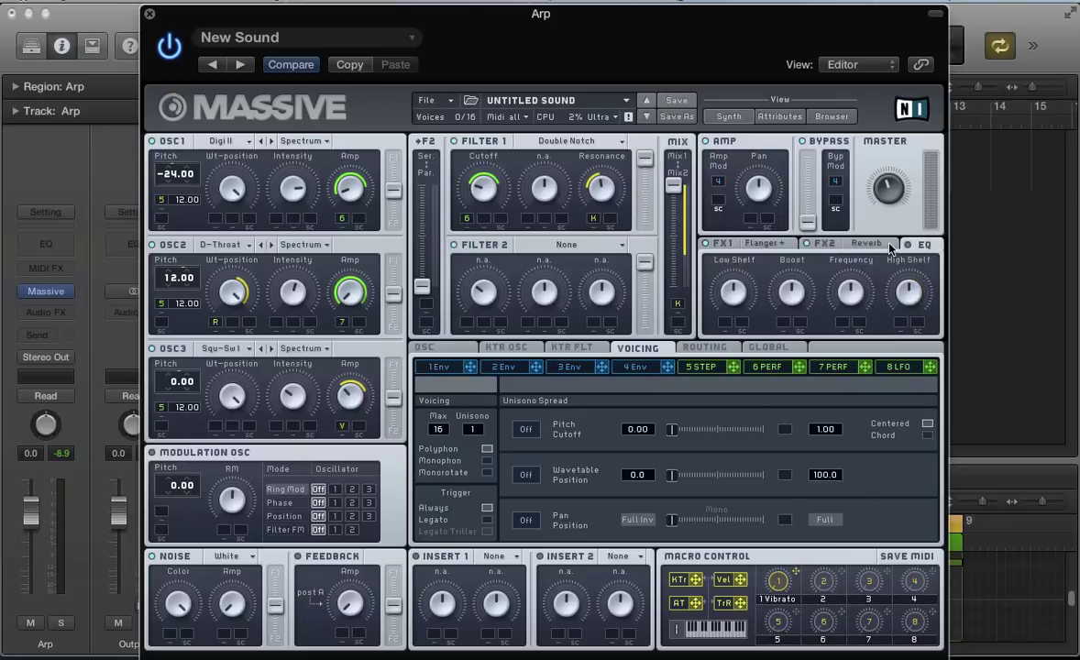
drag(908, 314, 917, 350)
drag(899, 327, 900, 268)
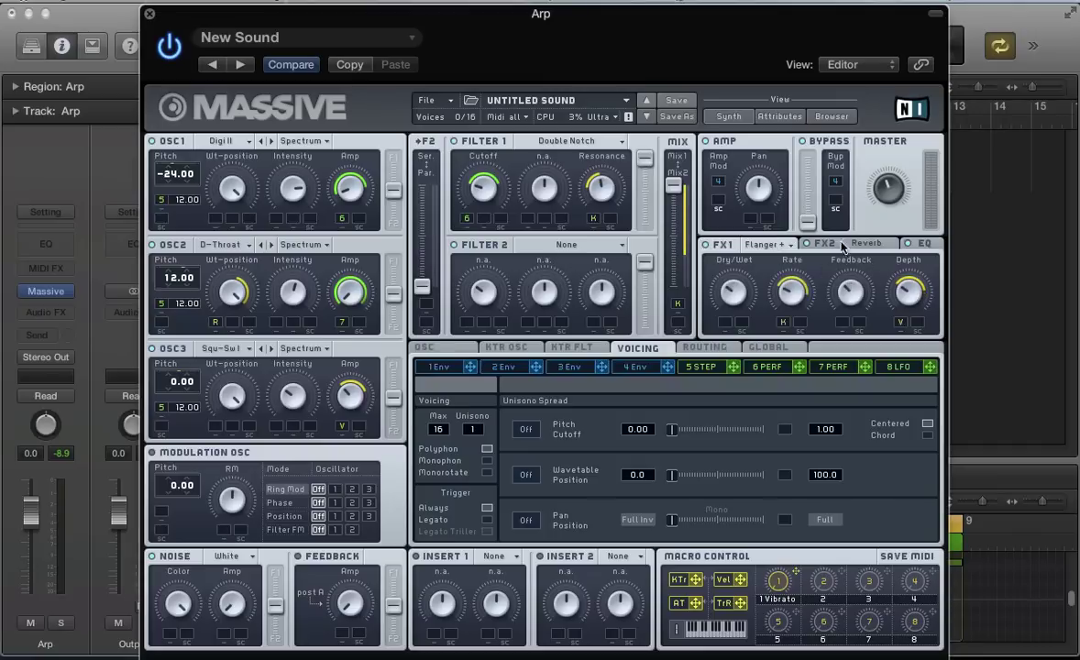
click(857, 246)
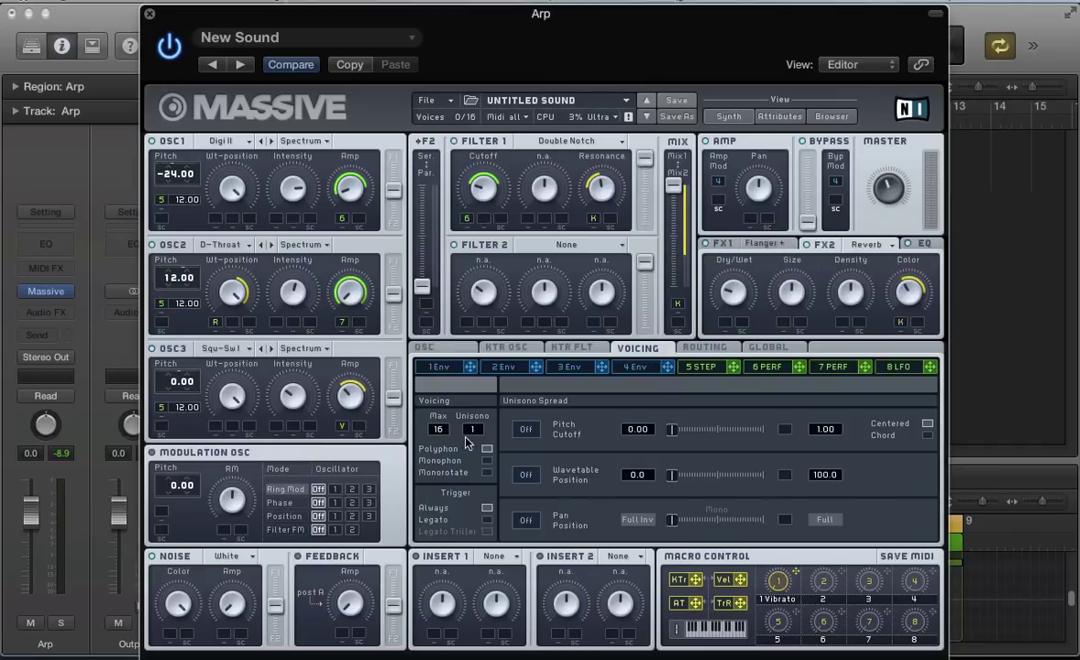
Switch the noise oscillator to Metallic and modulate its Amp with performer 7
click(210, 560)
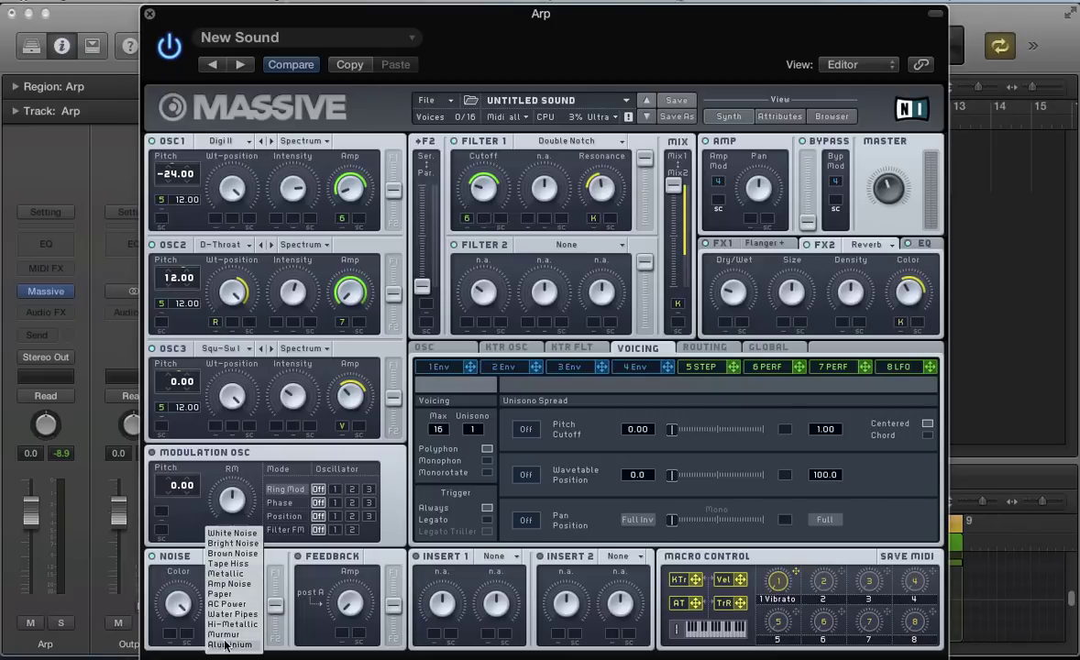
click(221, 573)
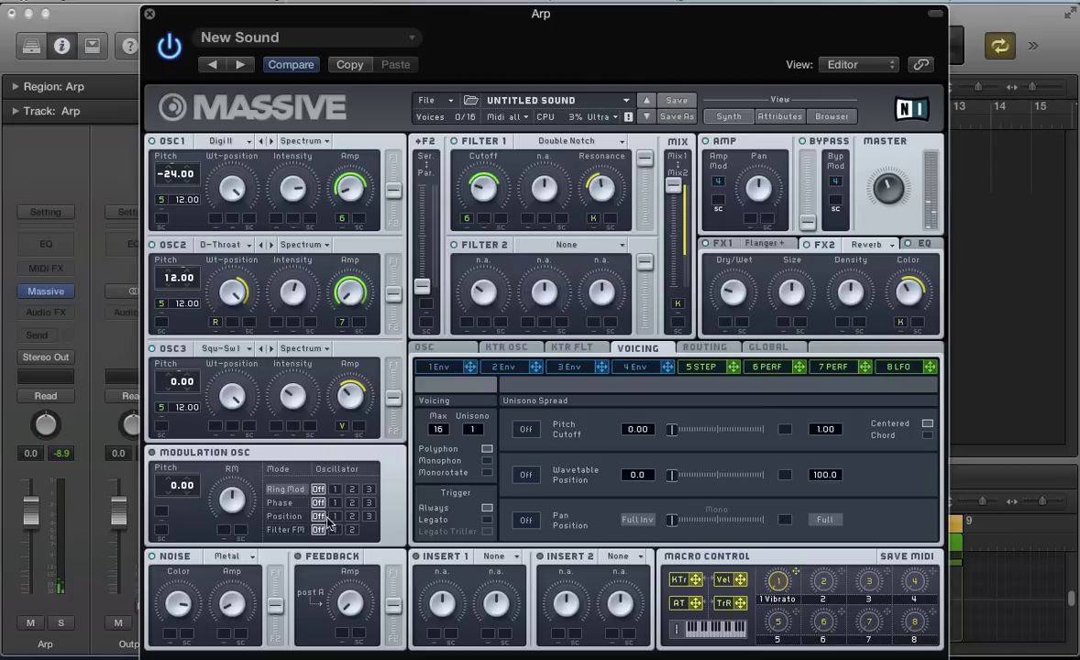
drag(799, 370, 222, 633)
drag(223, 633, 229, 616)
Review modulators 5, 6 and 7, and compare performer 6's lower and upper sequences by moving its crossfade down and back
click(693, 368)
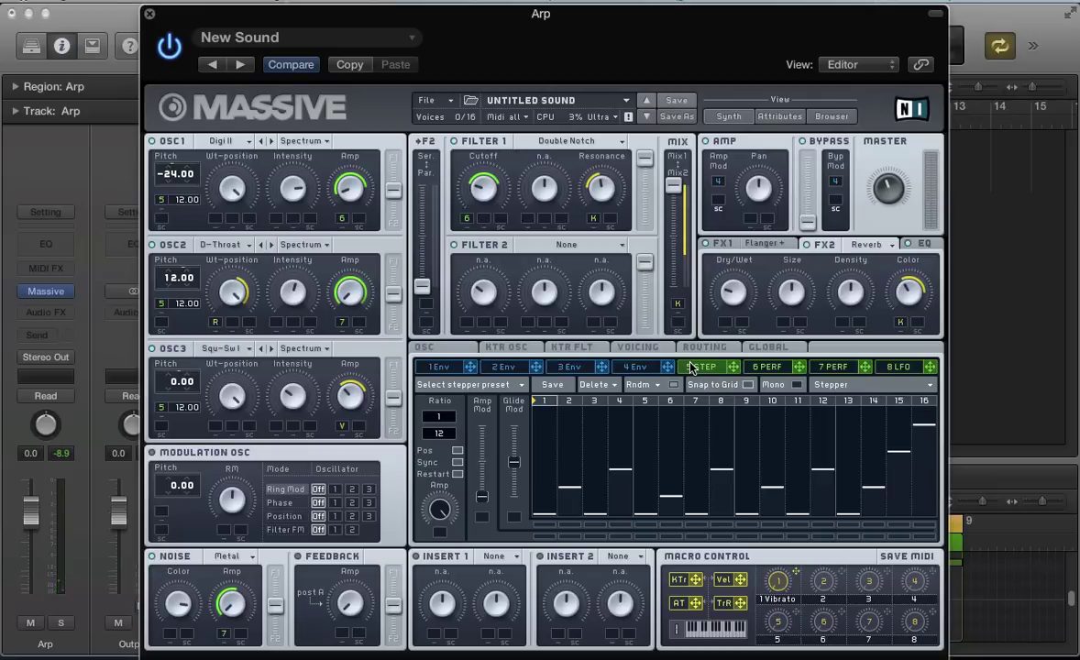
click(767, 368)
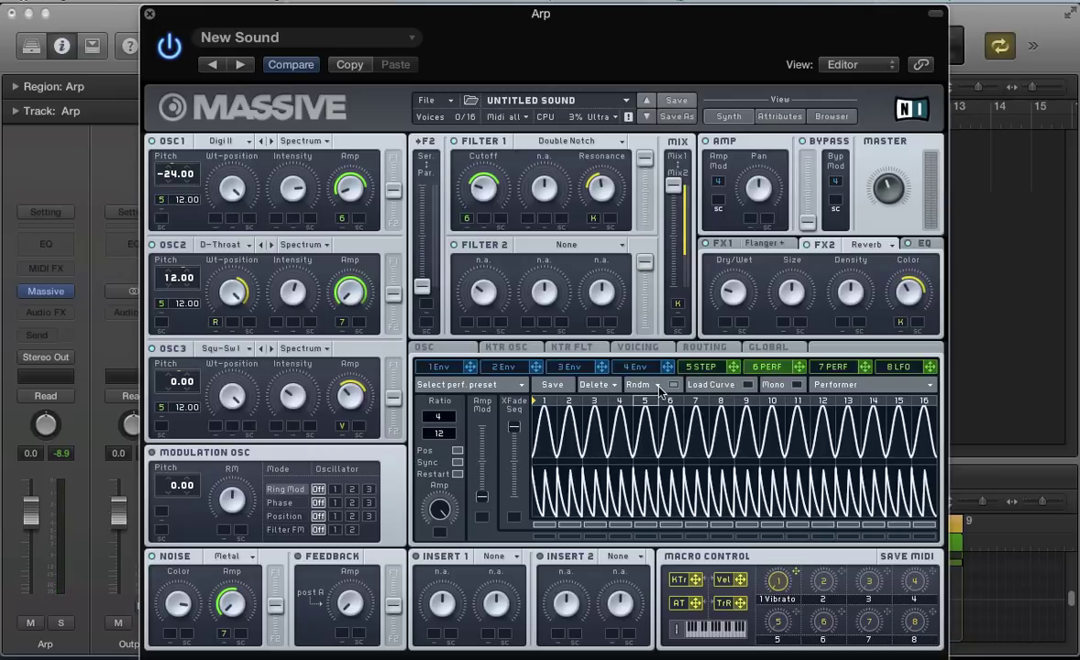
click(819, 367)
click(767, 366)
drag(516, 431, 516, 546)
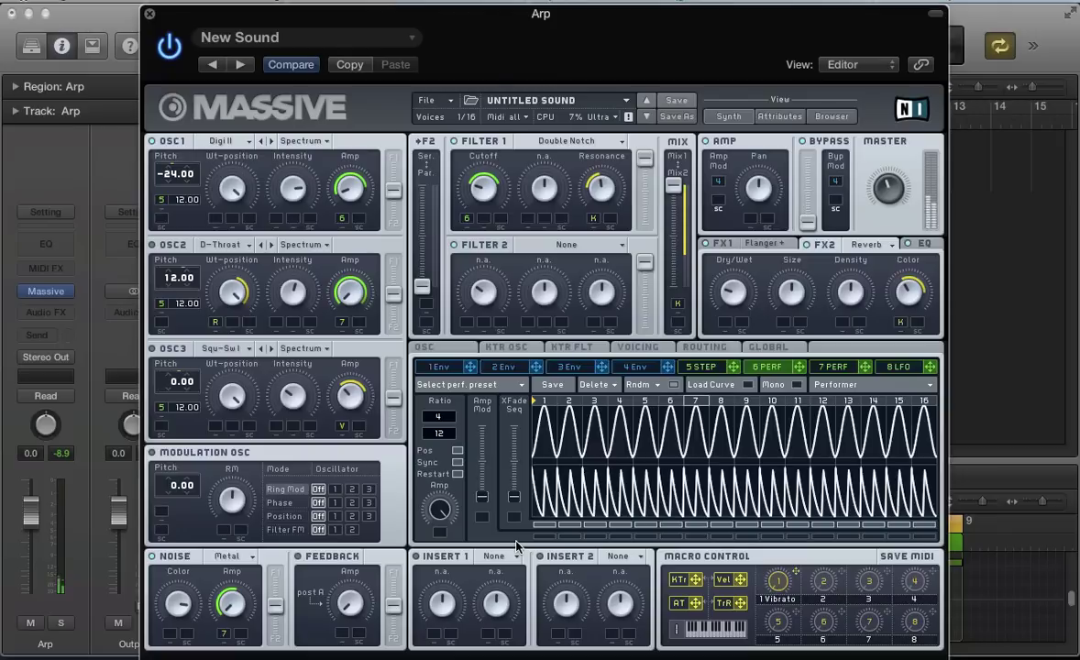
drag(516, 496, 516, 428)
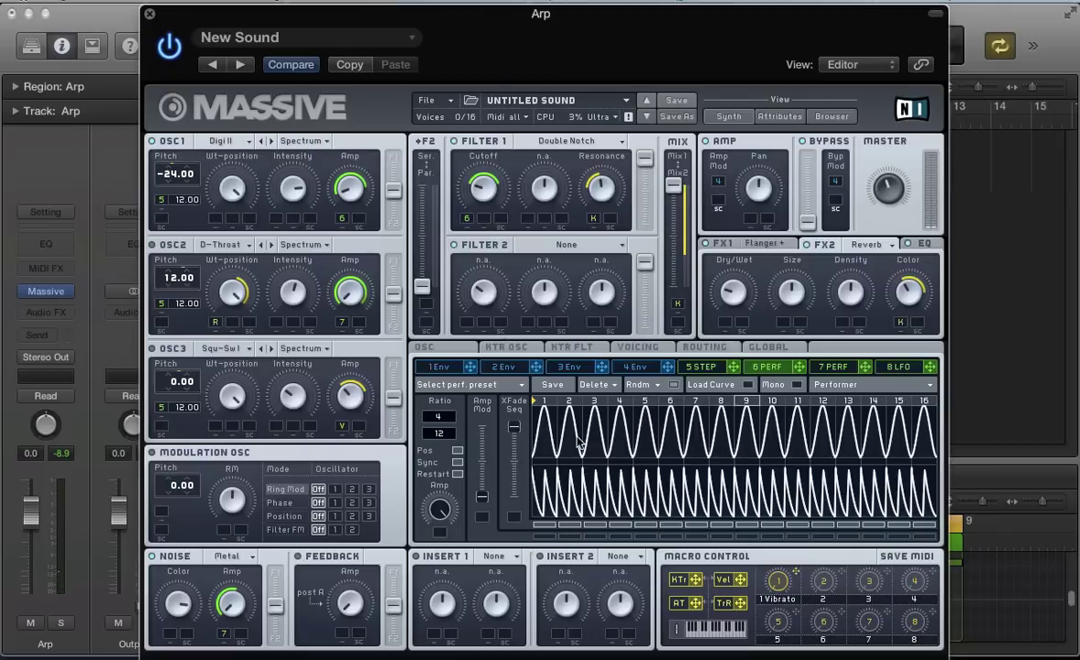
Randomize the lower performer sequence of modulator 6 and set its crossfade fully to the lower sequence
click(641, 386)
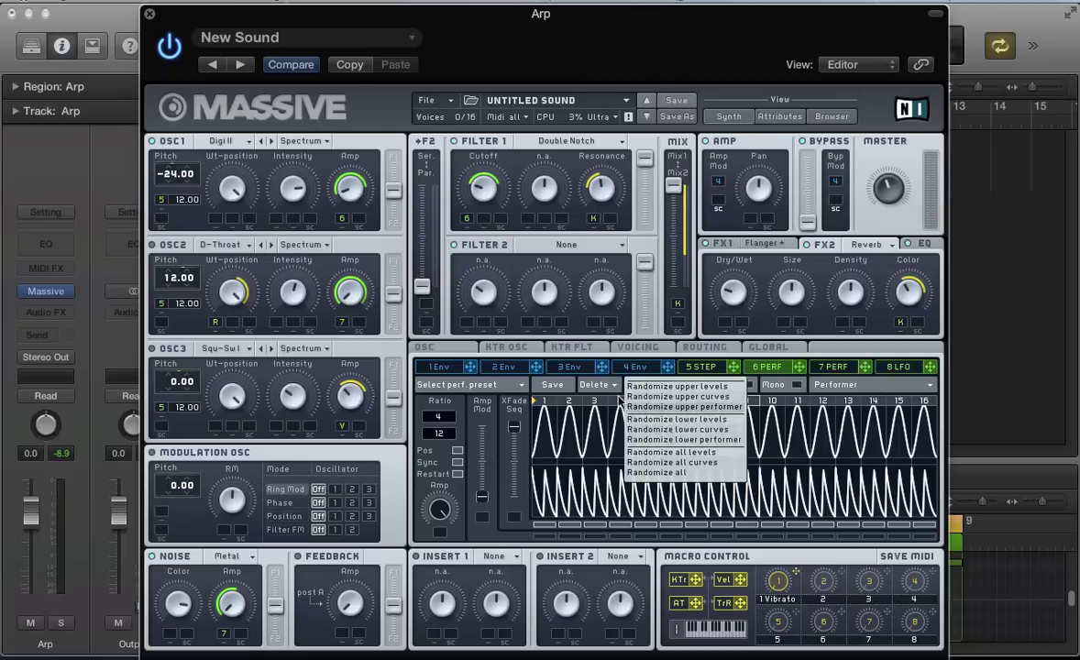
click(519, 405)
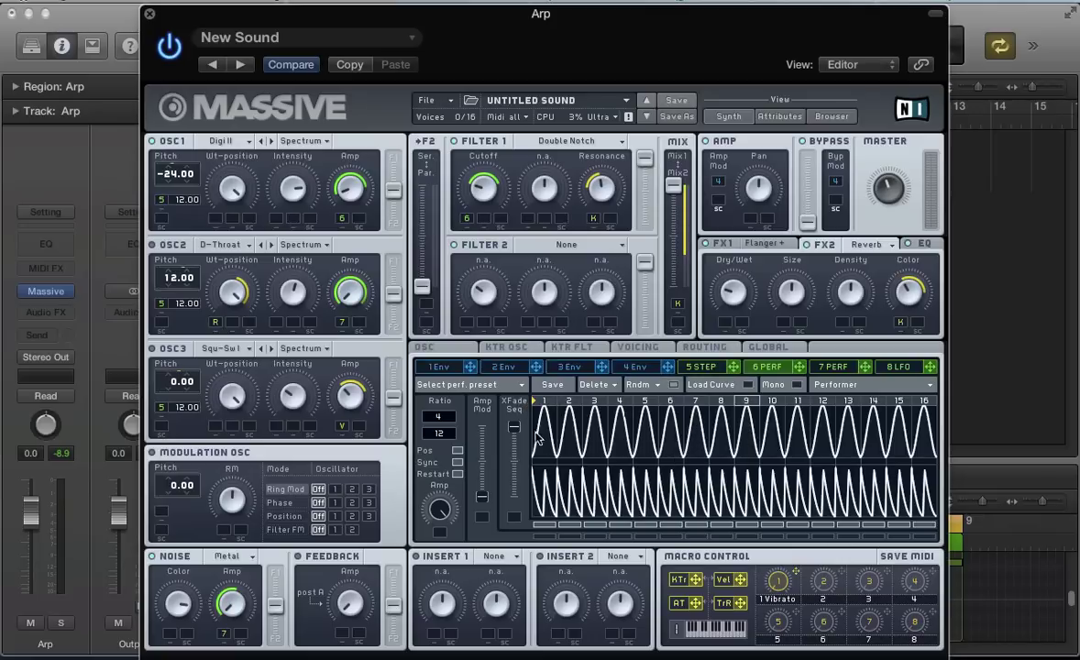
click(641, 384)
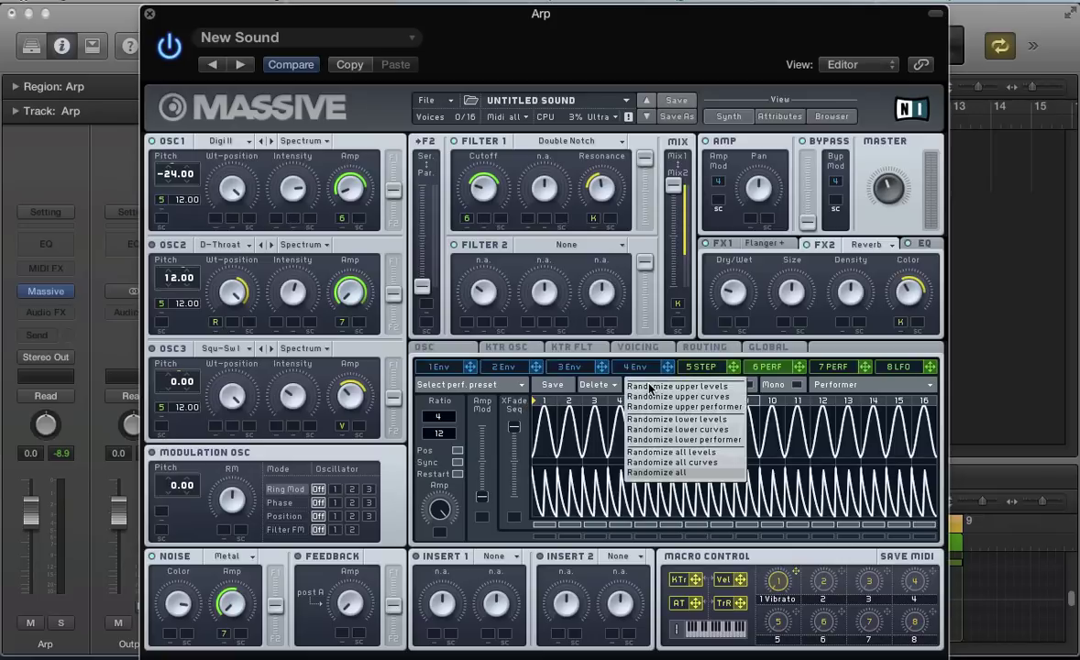
click(651, 441)
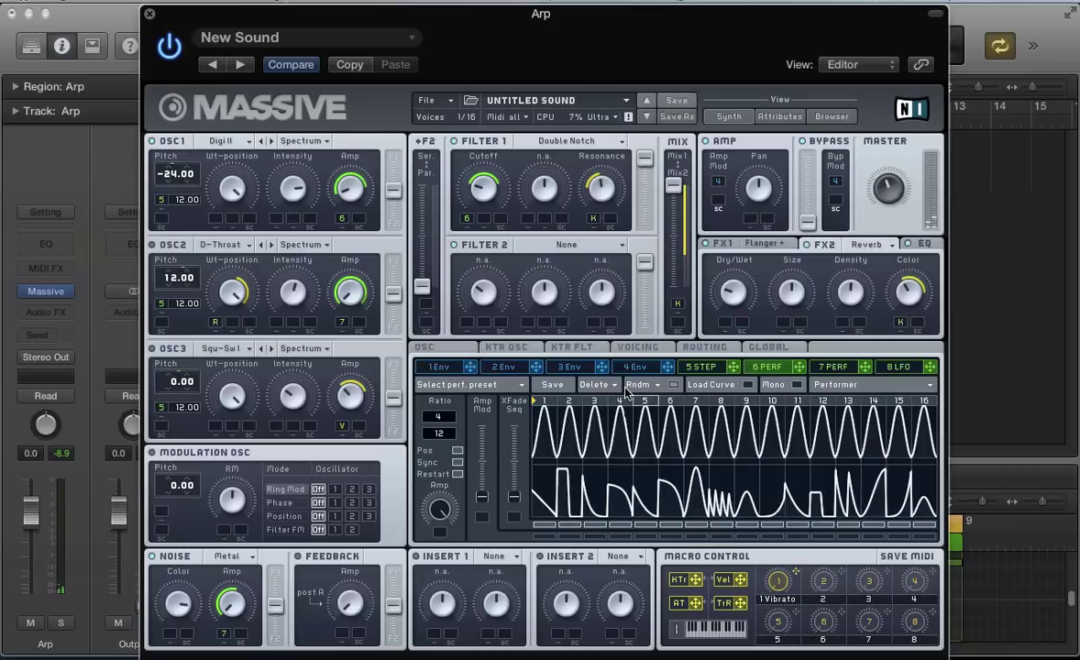
Repeat the lower performer randomization of modulator 6 several times to generate different curve patterns
click(672, 386)
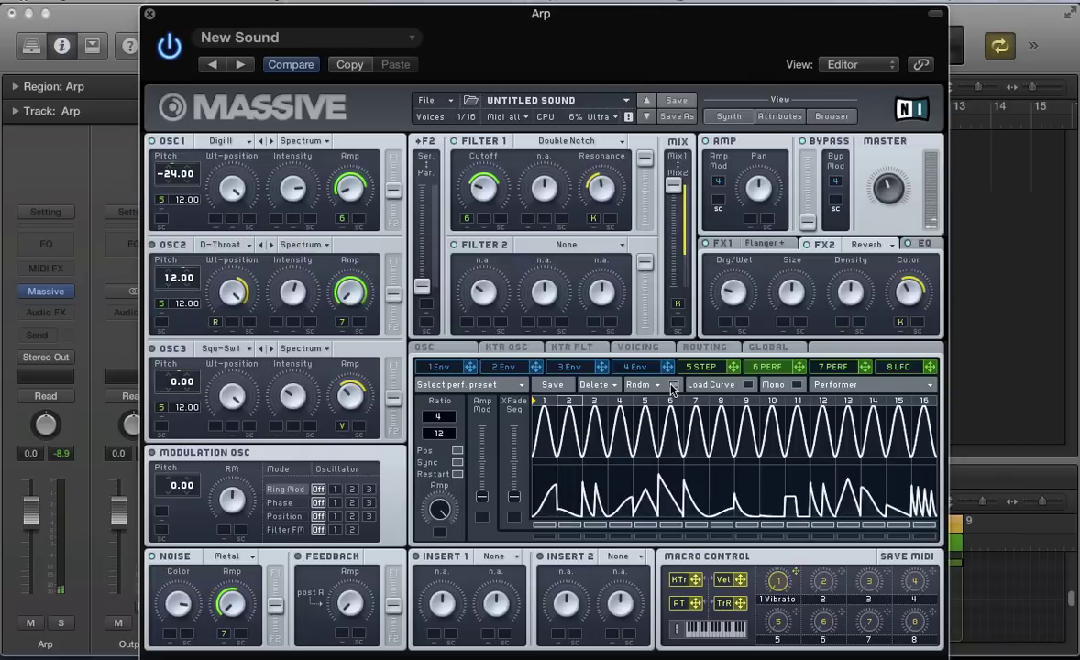
click(672, 386)
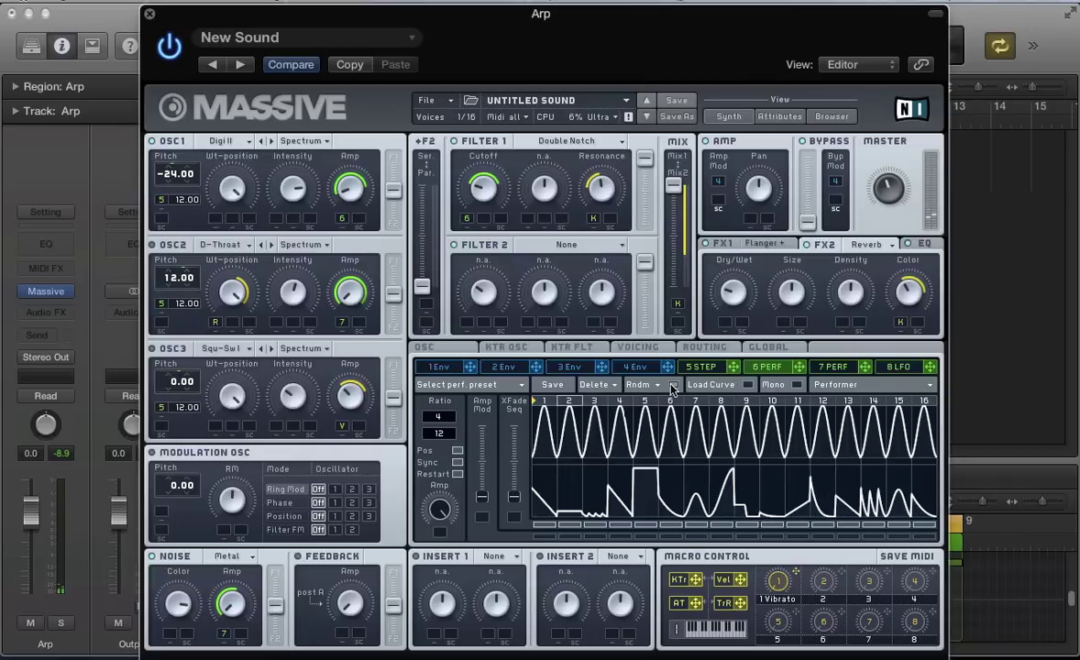
click(671, 386)
click(672, 386)
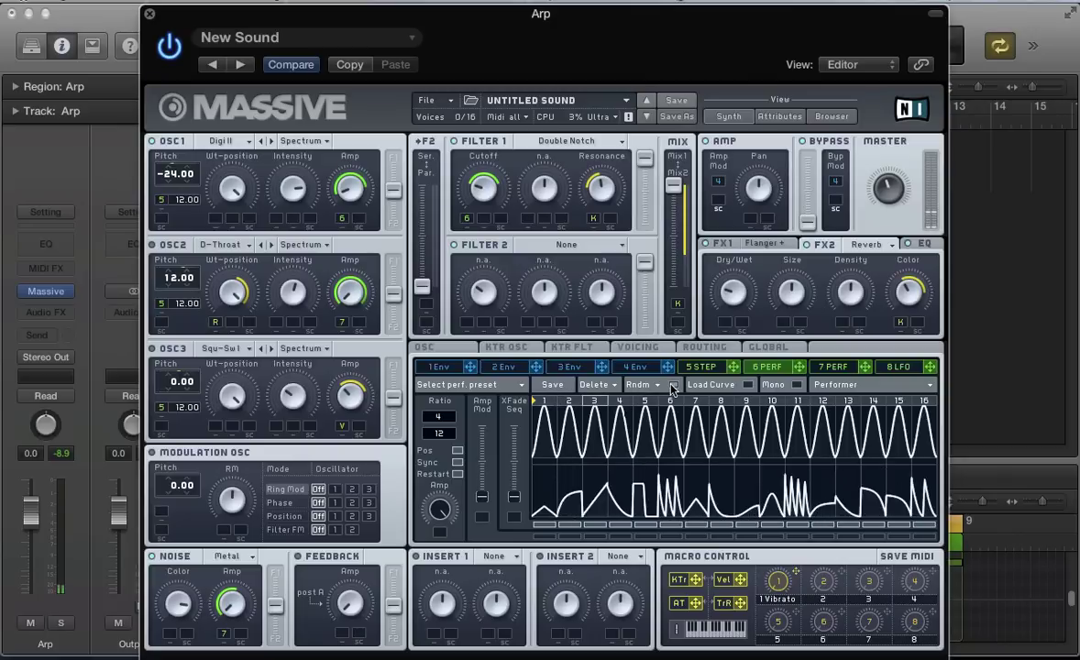
click(672, 388)
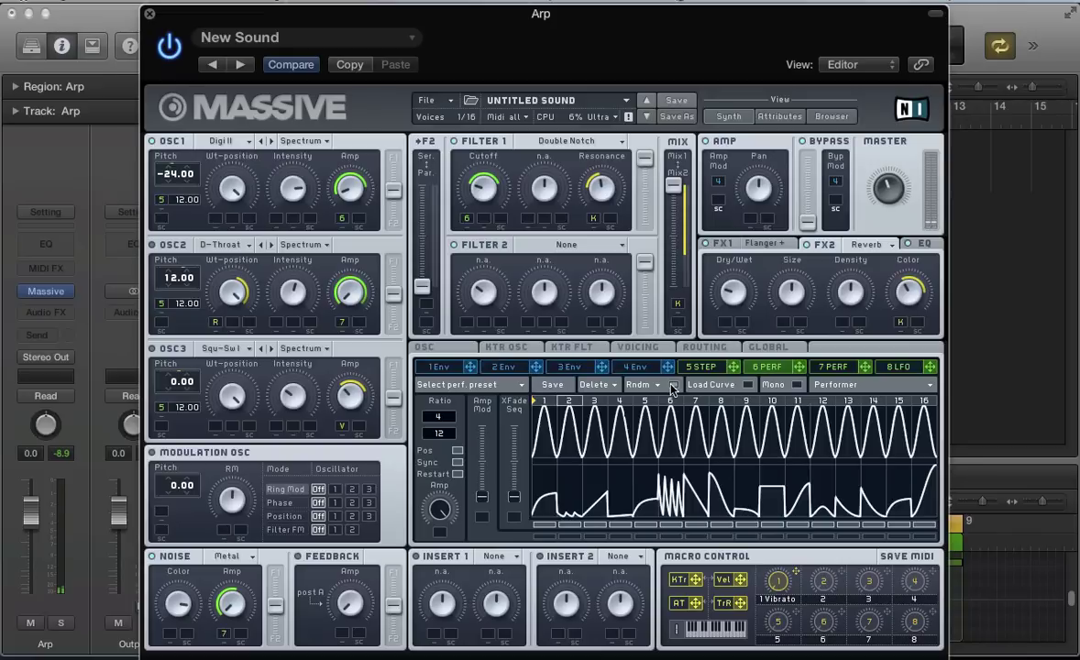
click(672, 388)
click(672, 388)
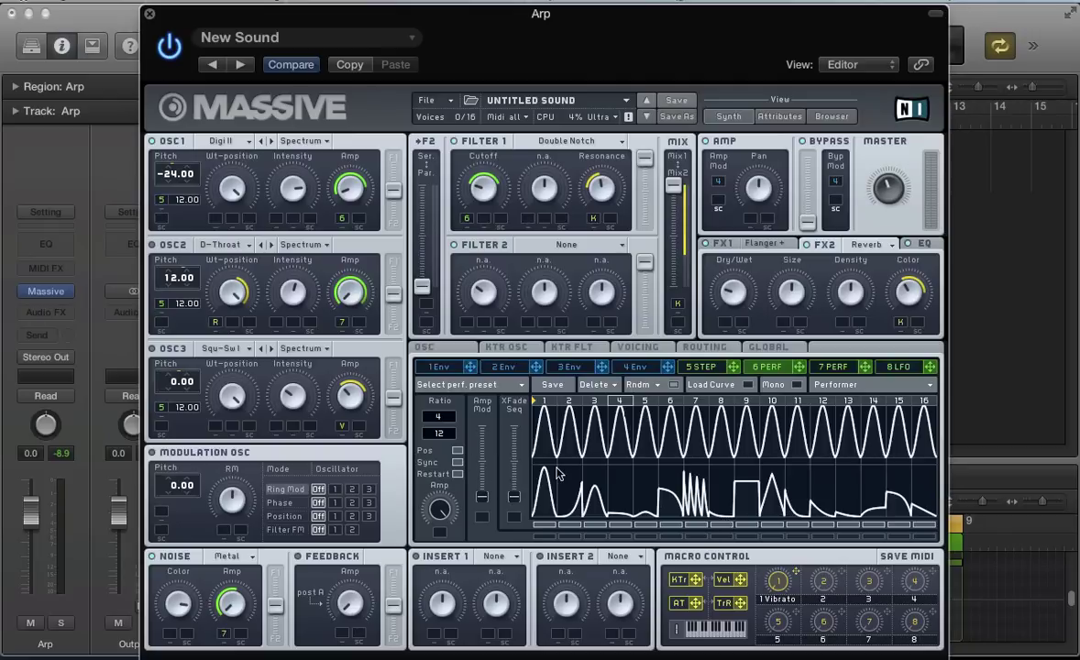
Set performer 6's crossfade fully to the upper sequence, and randomize the lower sequence of performer 7
drag(514, 496, 513, 599)
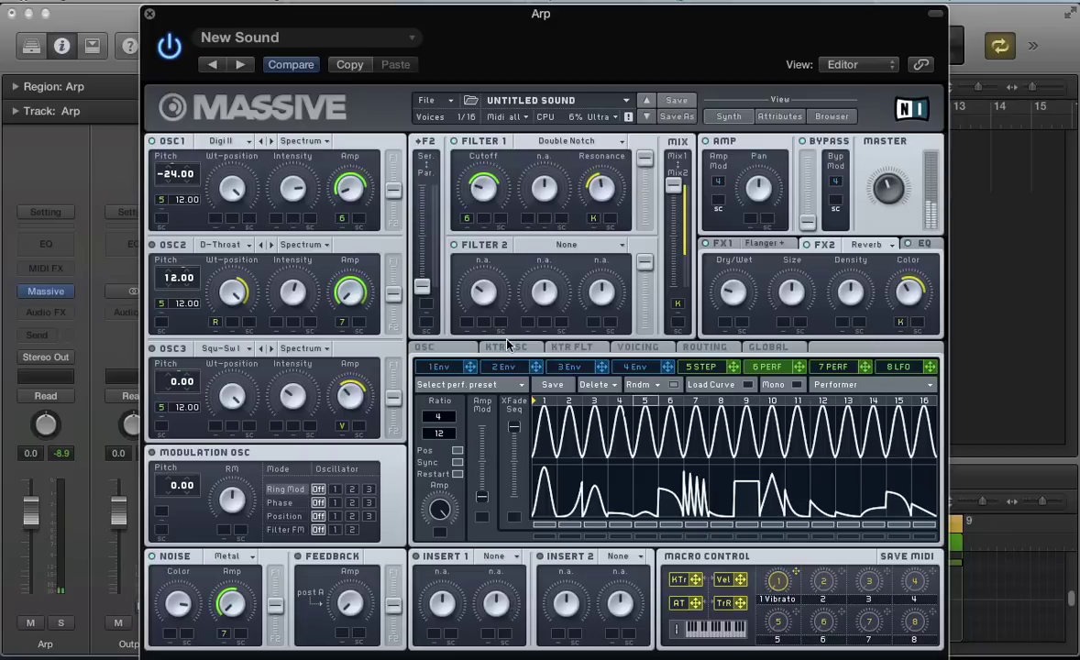
click(832, 366)
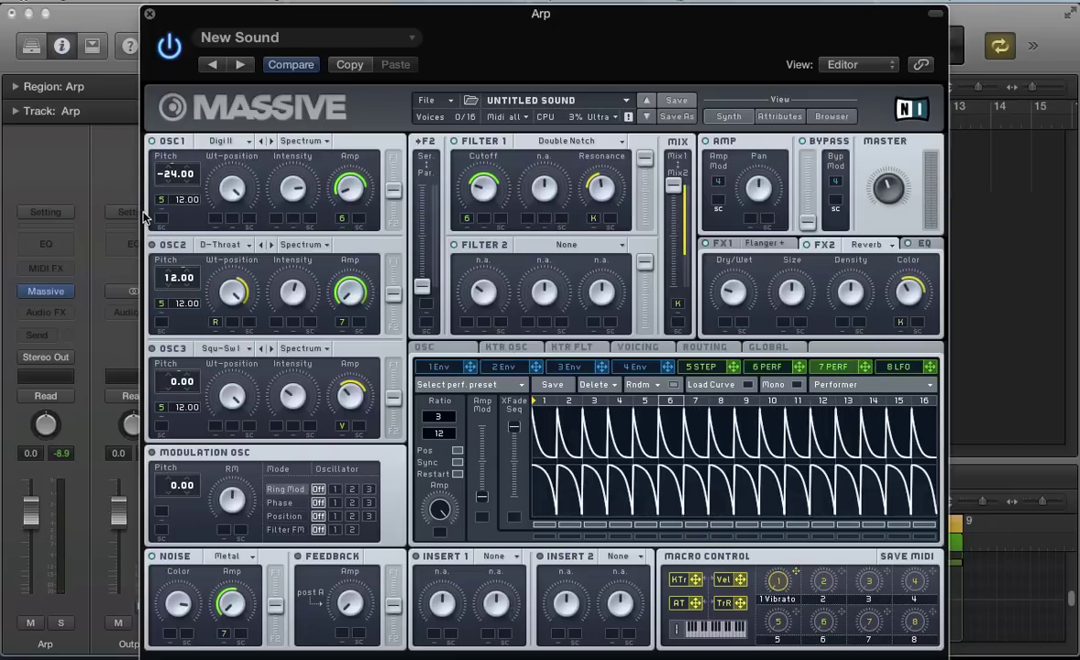
key(space)
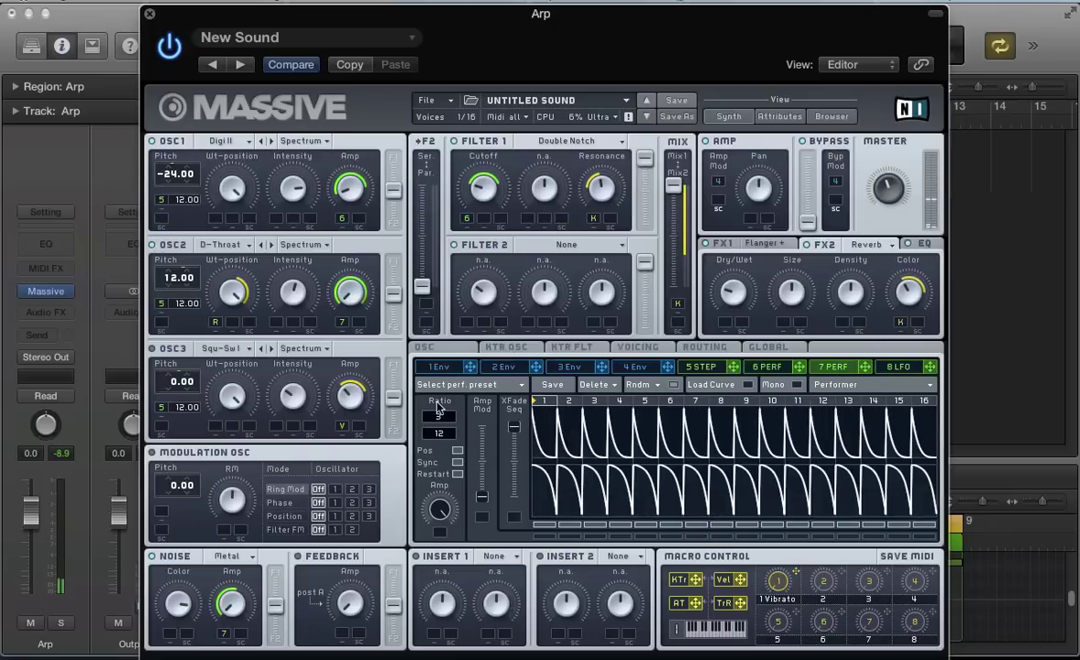
click(645, 385)
click(632, 438)
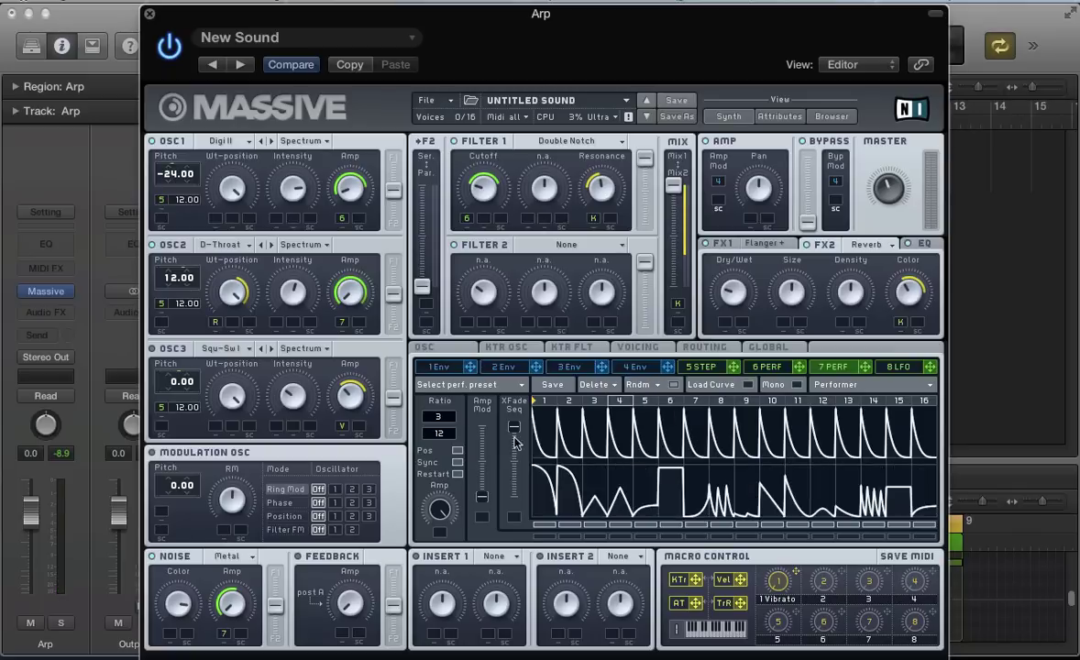
Set performer 7's crossfade fully to its lower sequence and randomize that sequence several more times
click(674, 386)
click(675, 386)
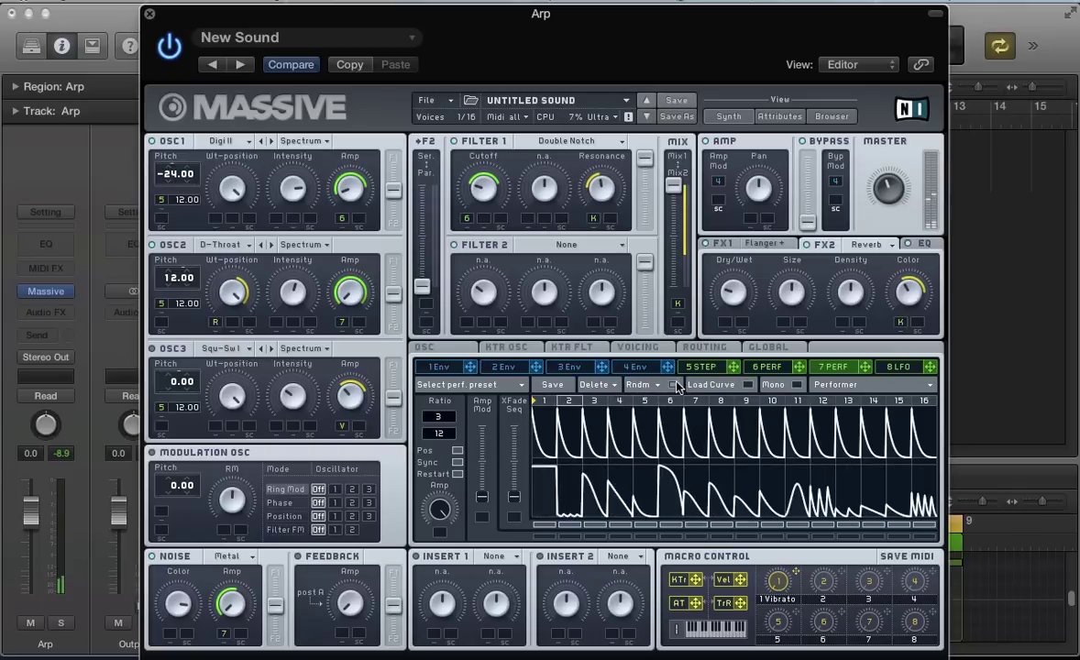
click(675, 386)
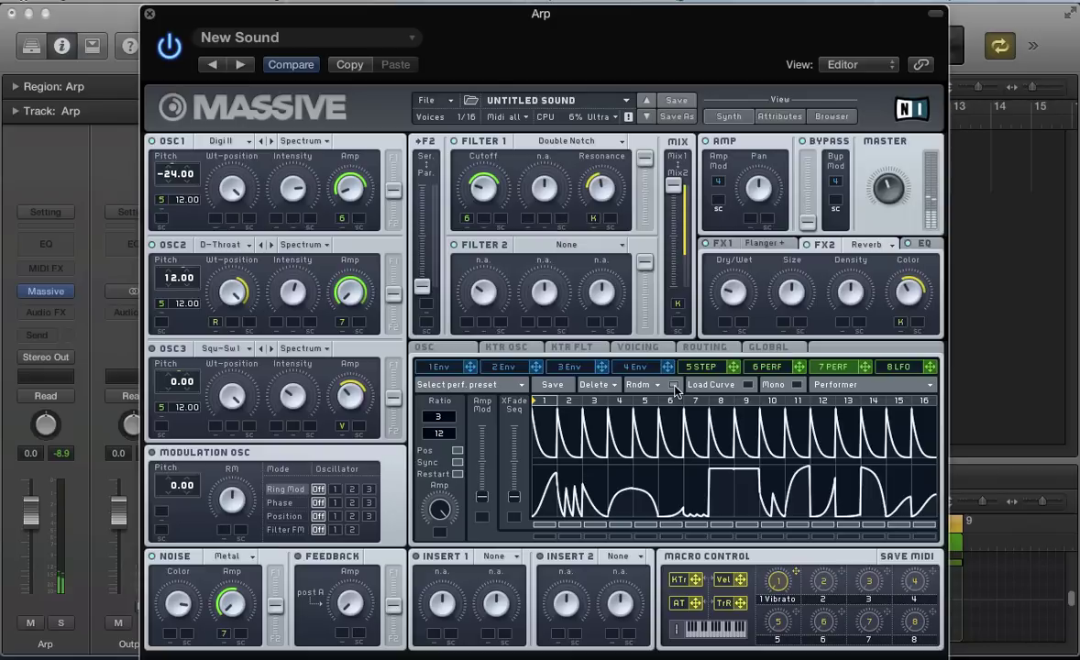
click(675, 385)
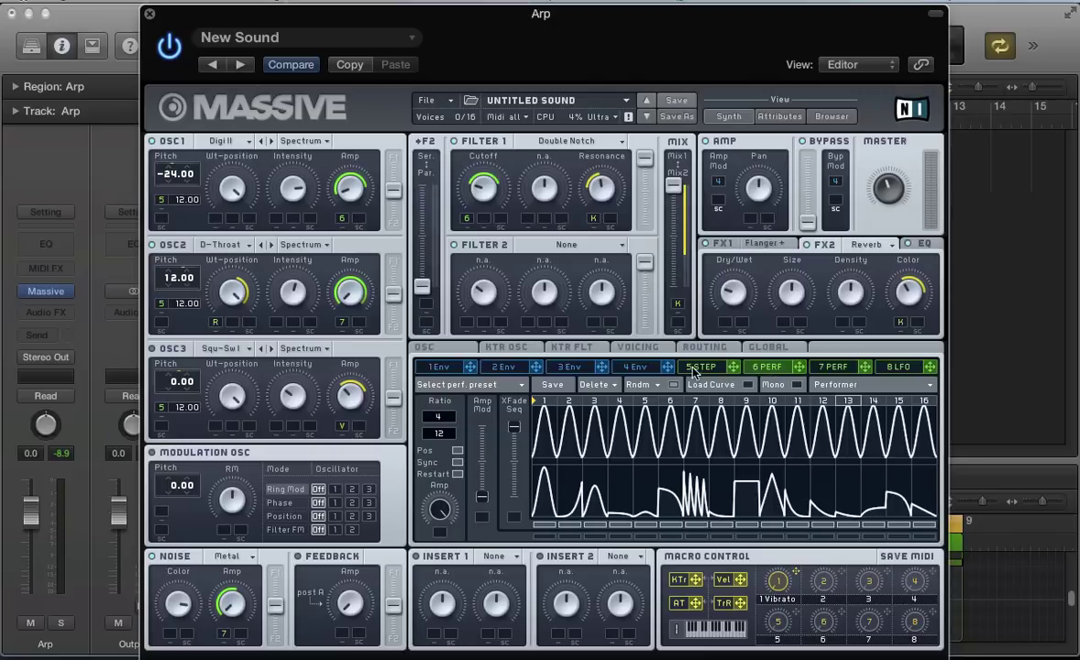
Review the stepper in modulator 5 and the performer curves in modulators 6 and 7, comparing their patterns
click(694, 370)
click(766, 366)
click(825, 366)
click(766, 367)
click(696, 366)
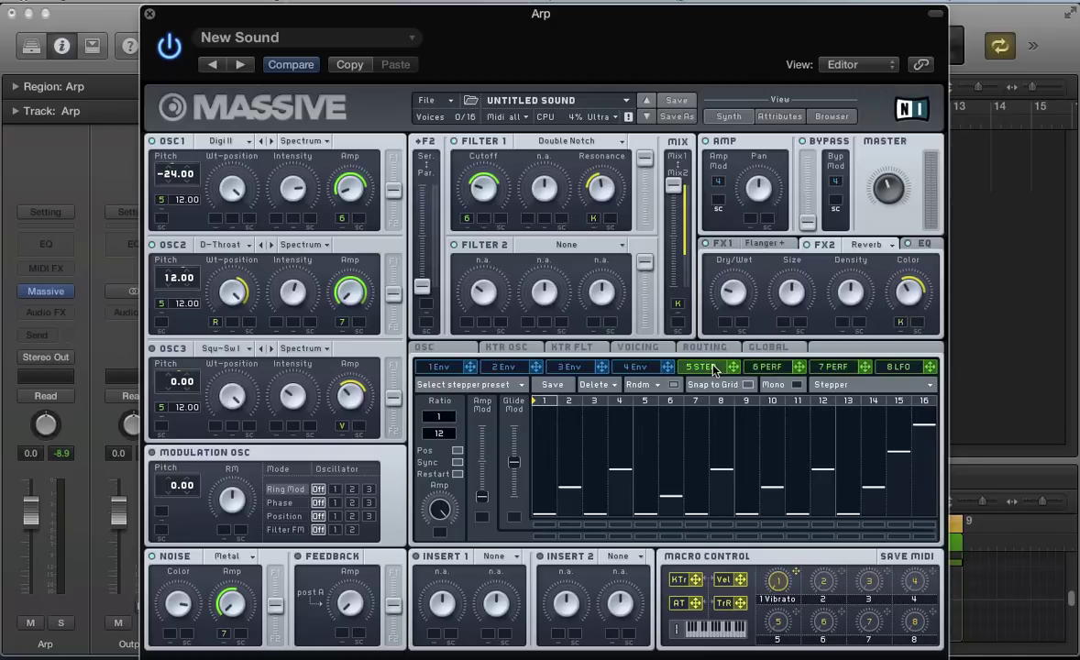
click(766, 366)
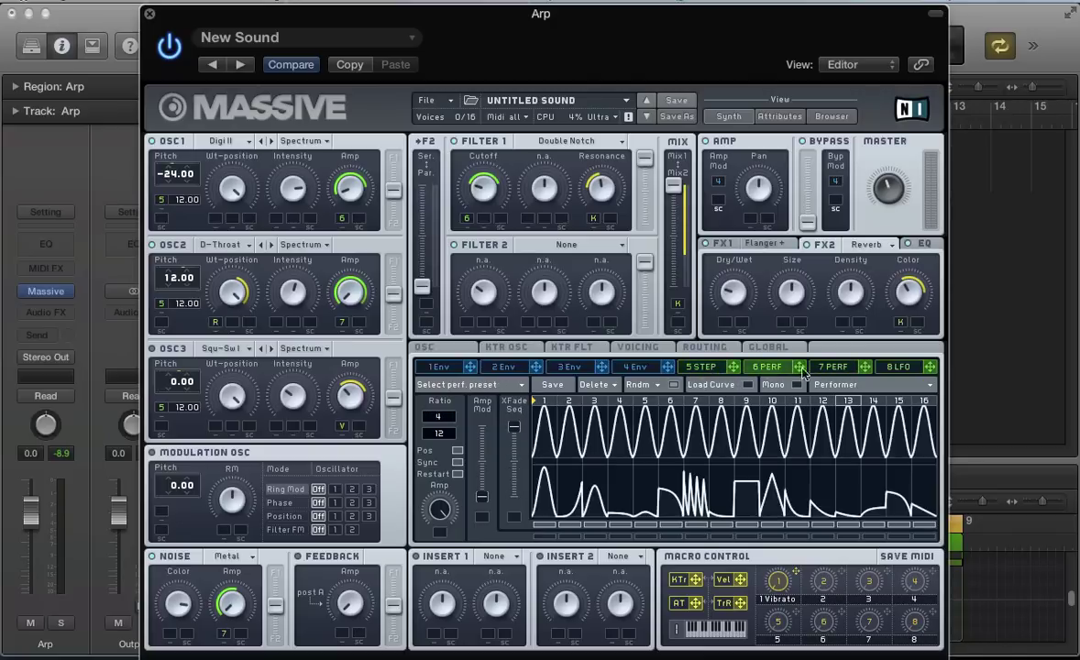
click(825, 366)
click(696, 366)
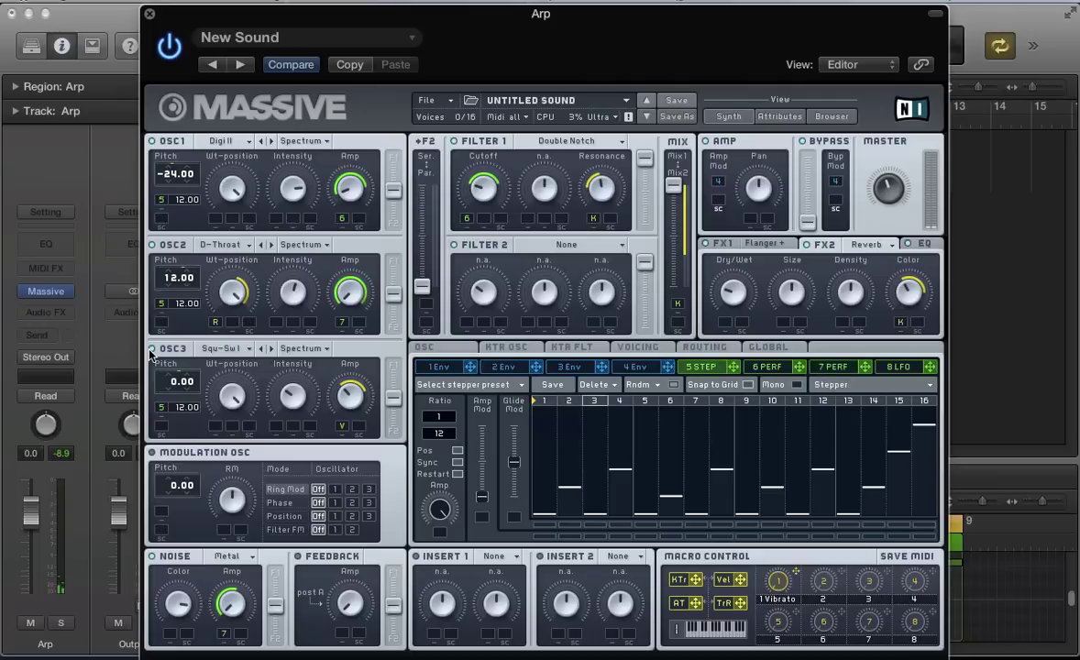
Show the FX1 Flanger settings and lower Filter 1's Cutoff slightly
click(764, 245)
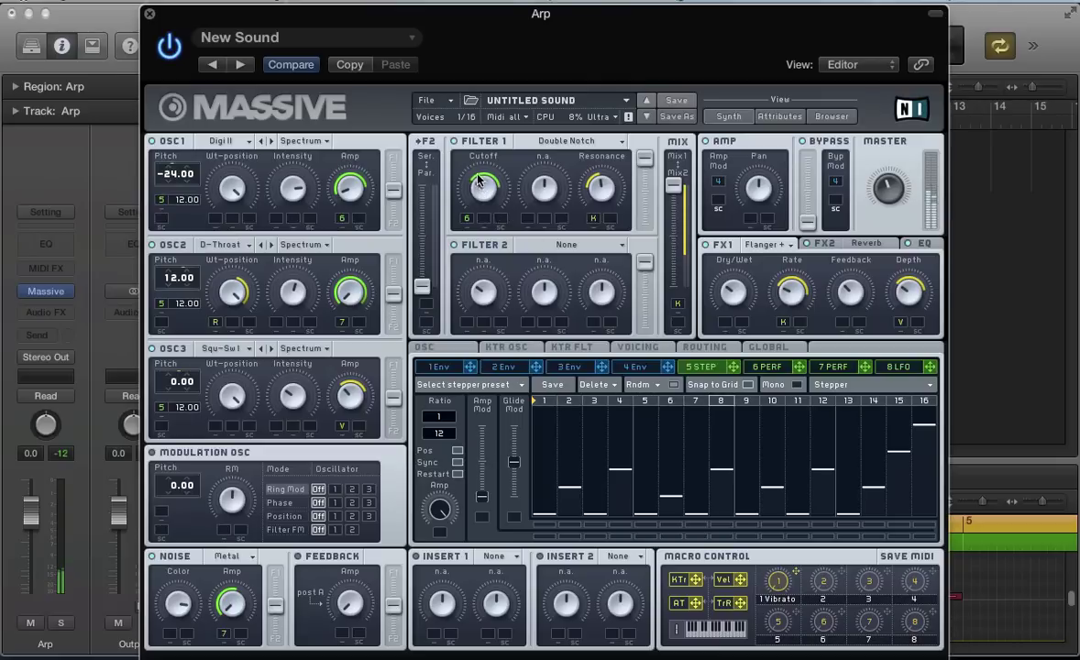
drag(475, 167, 467, 199)
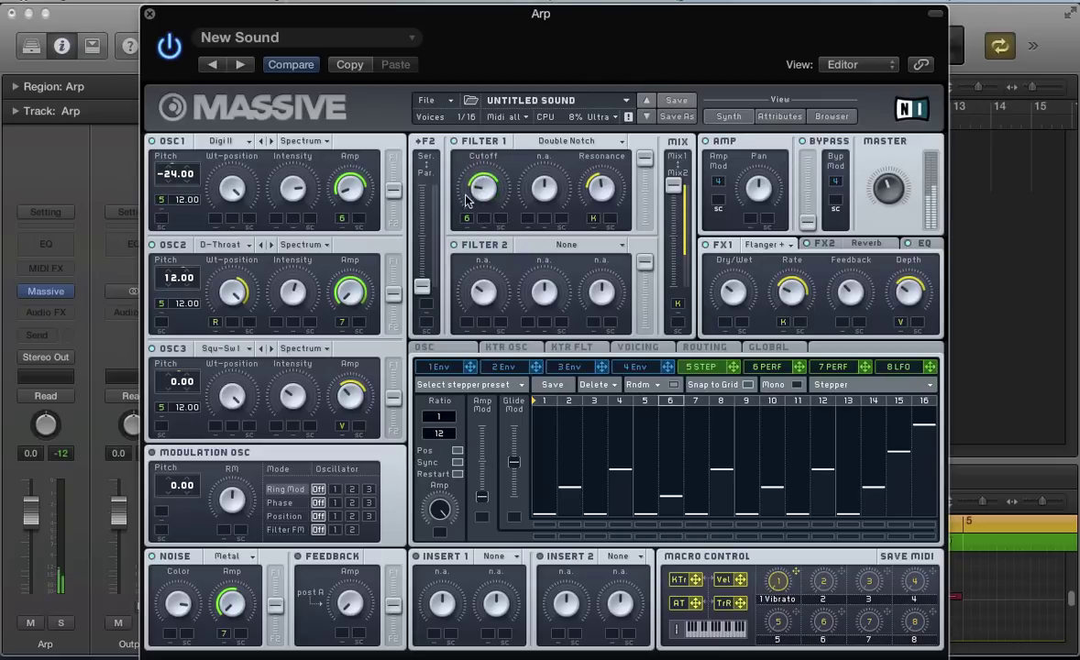
Move performer 6's crossfade almost fully to the lower sequence and performer 7's crossfade fully to the upper sequence
click(766, 365)
drag(515, 427, 514, 488)
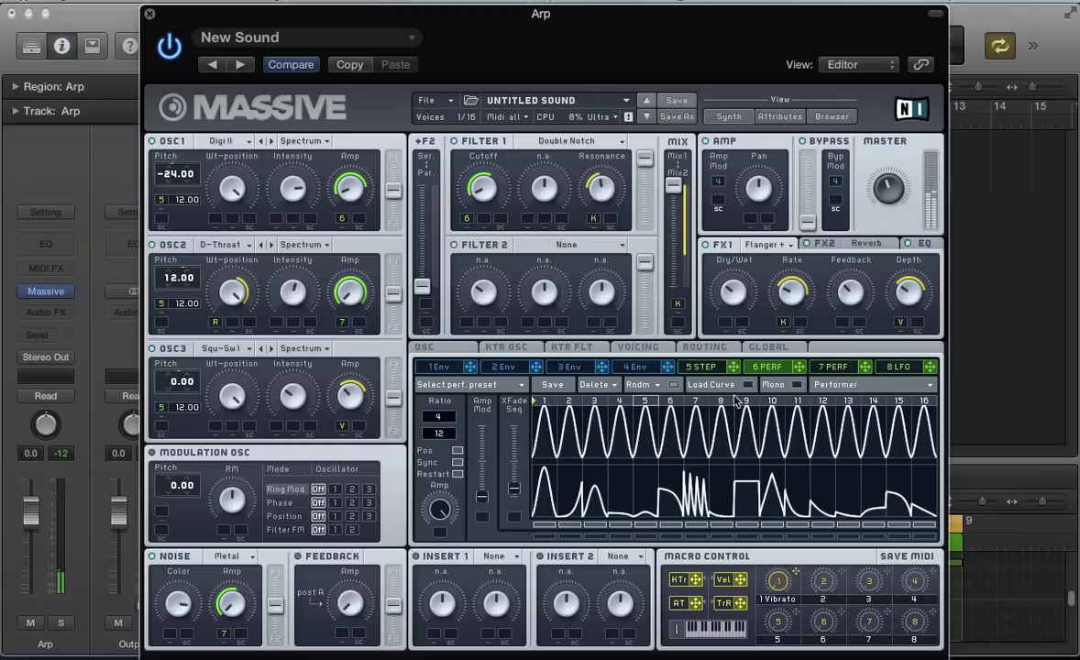
click(827, 366)
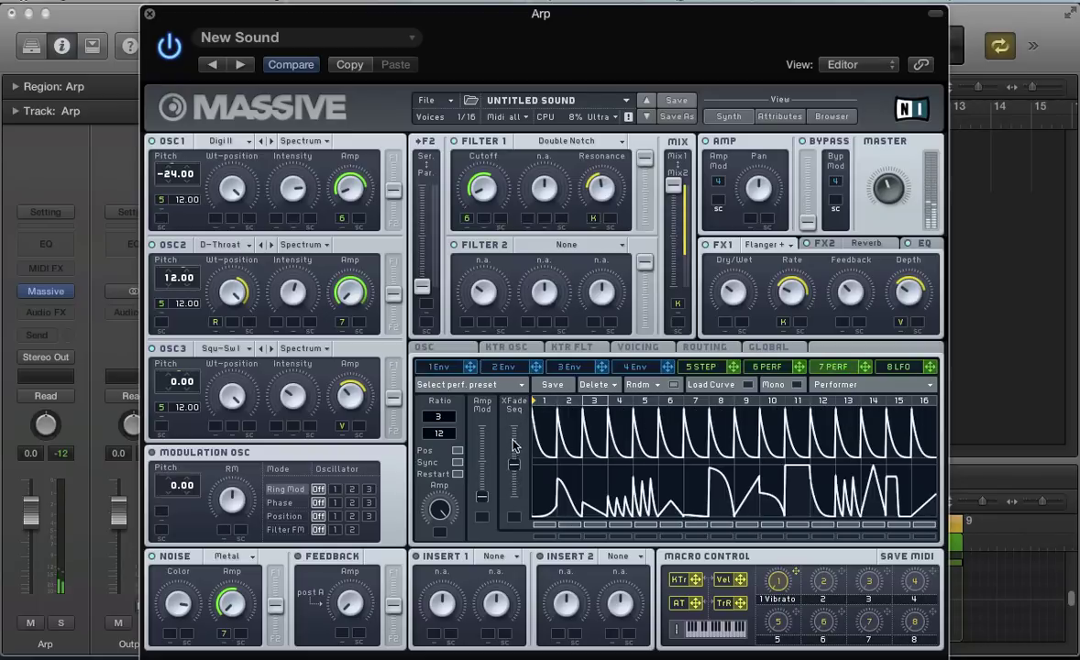
drag(514, 432, 514, 406)
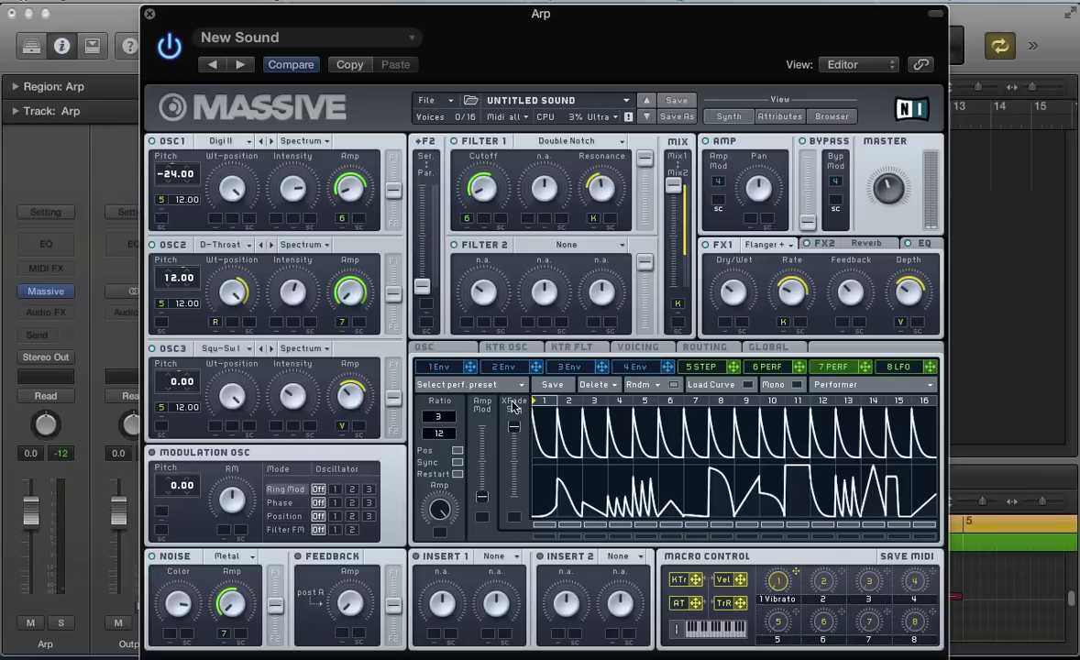